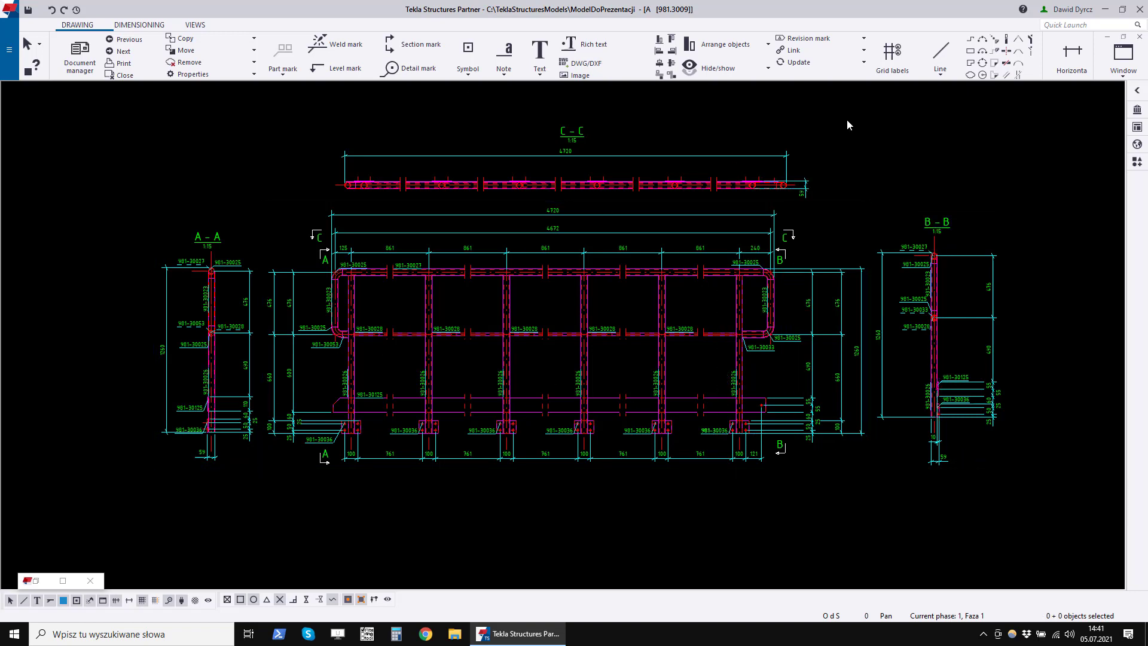
Examine the dimensioned railing drawing, including section view C-C and the posts and rails of the front view
click(812, 131)
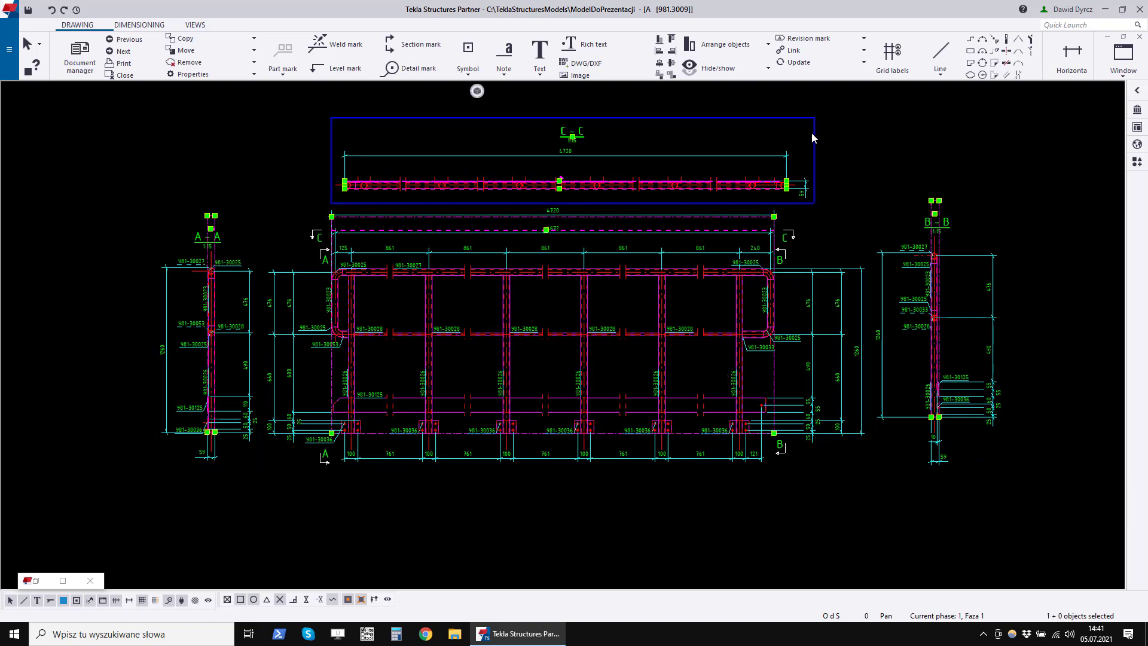
click(797, 500)
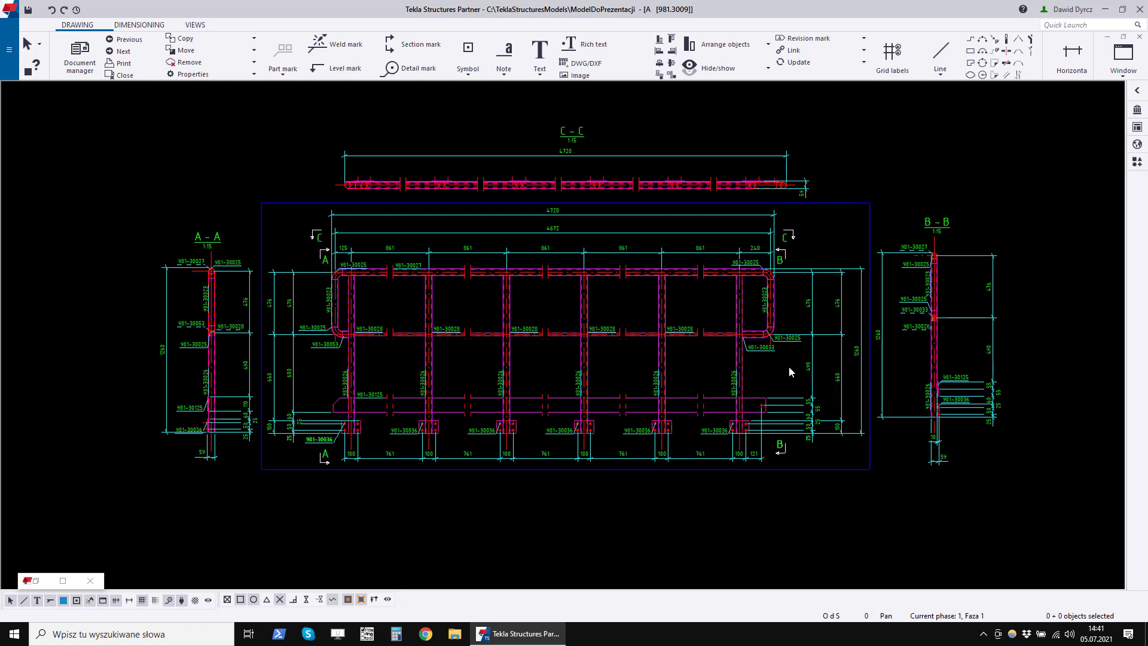
click(352, 305)
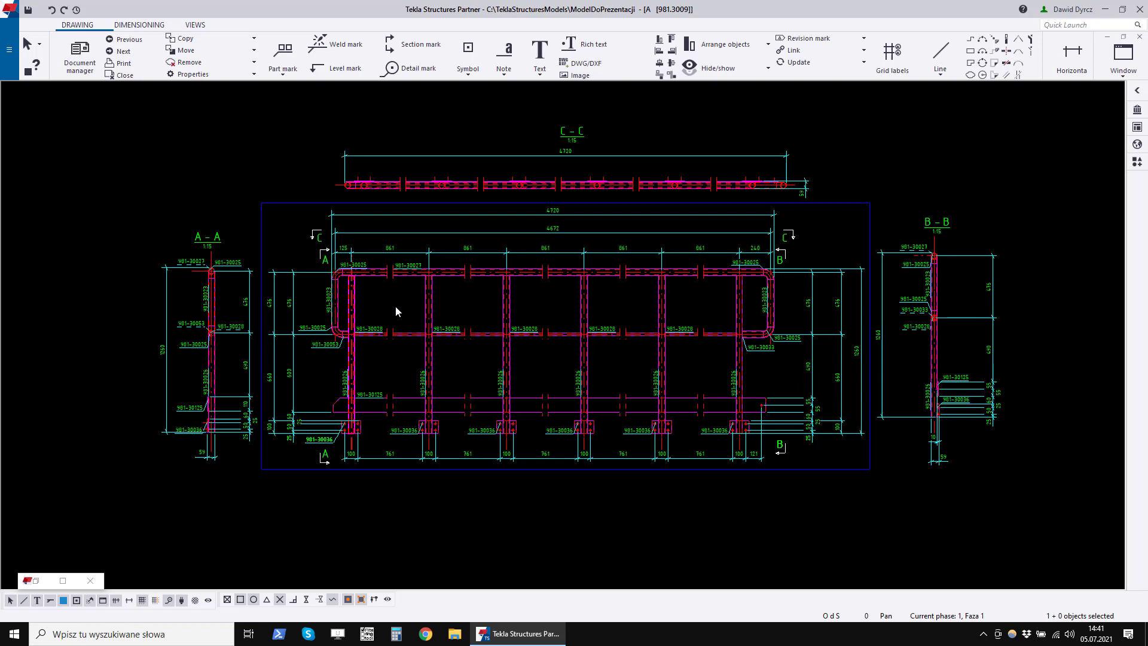
ctrl+click(429, 310)
ctrl+click(507, 316)
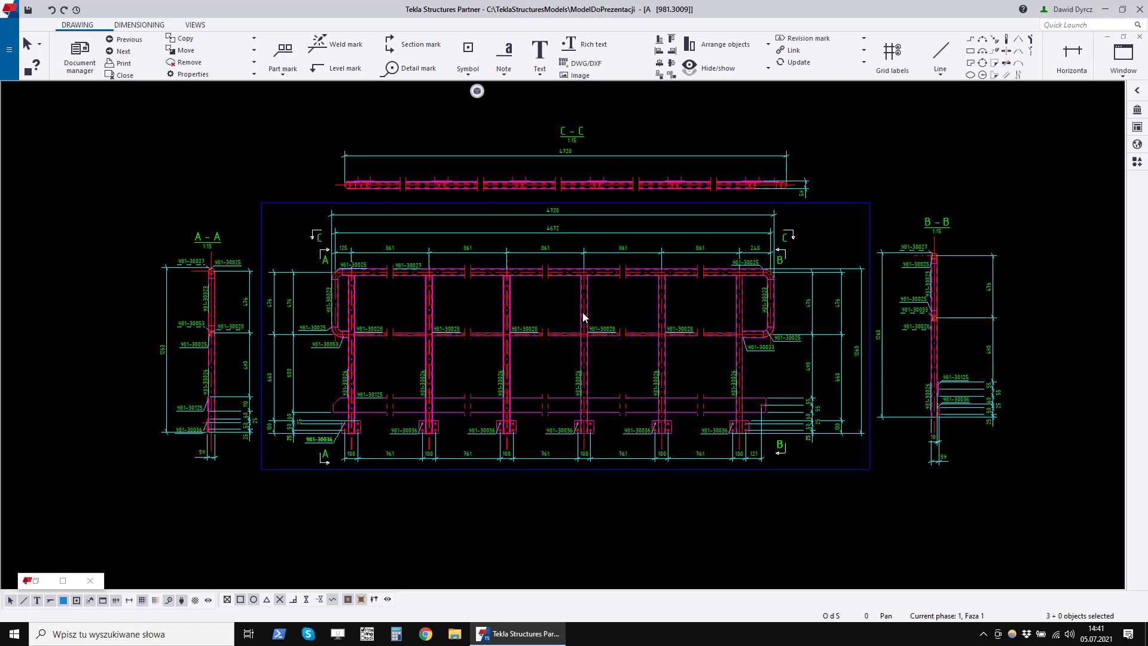
ctrl+click(583, 313)
ctrl+click(663, 313)
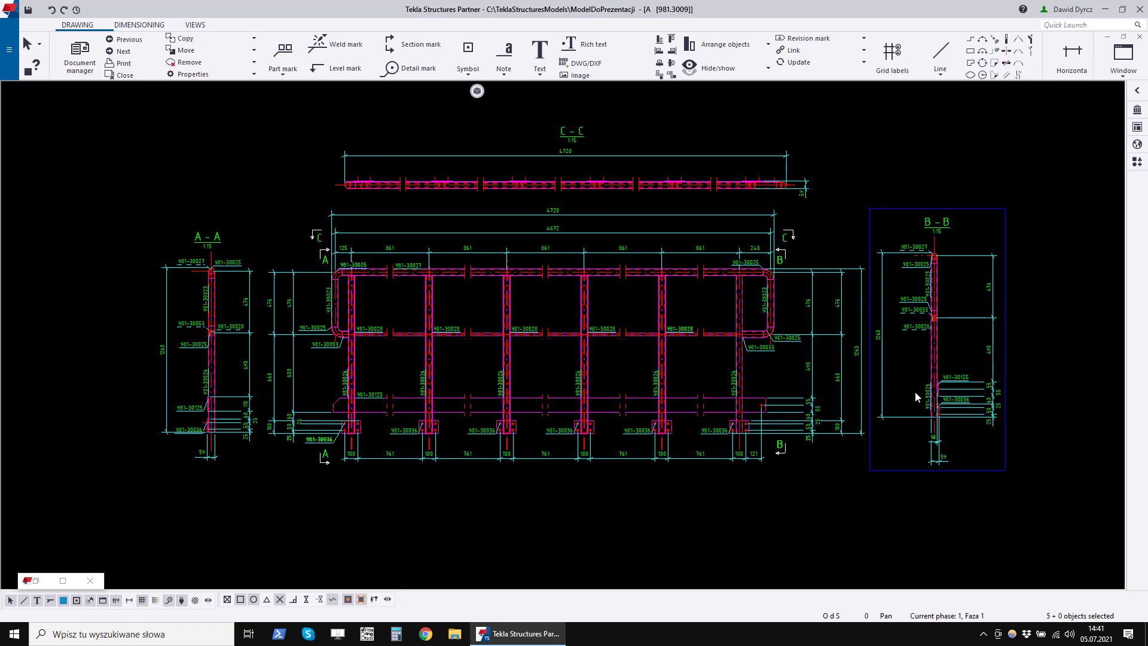
click(645, 273)
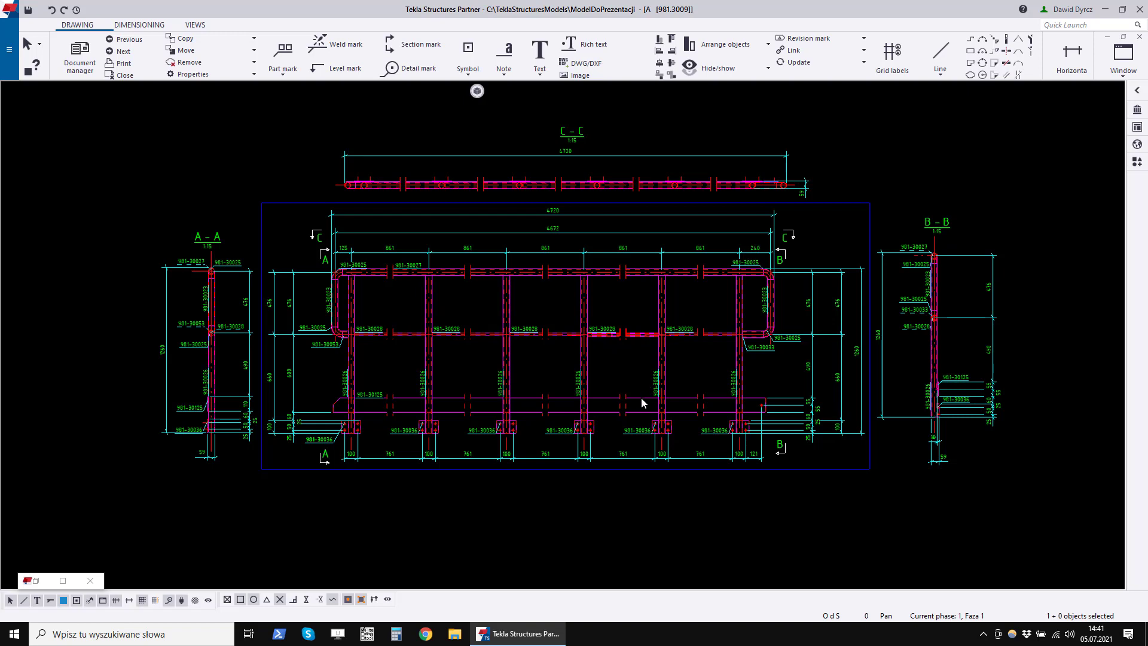
click(636, 364)
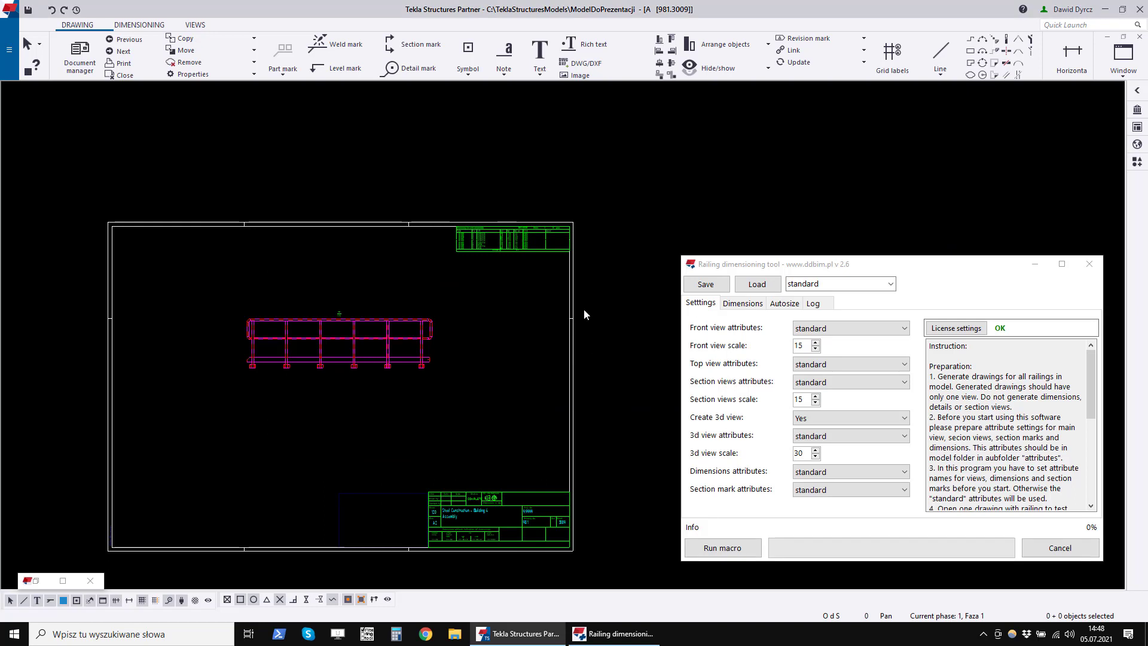
Load the saved dd settings in the Railing dimensioning tool for the open railing drawing
scroll(640, 214, up, 3)
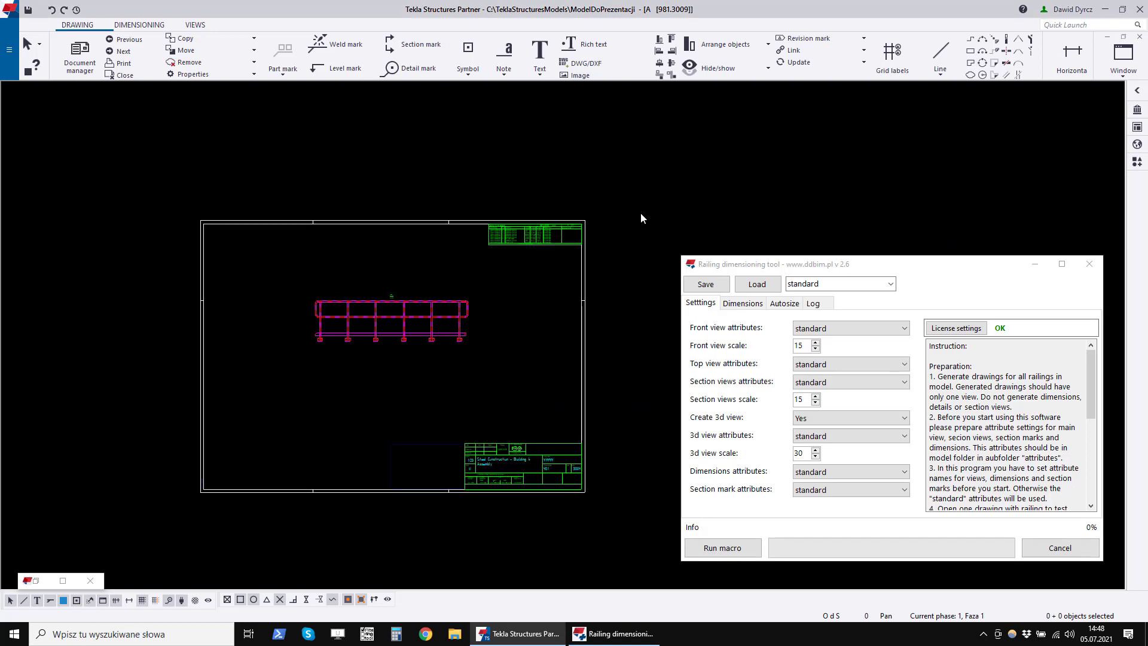
scroll(438, 299, up, 3)
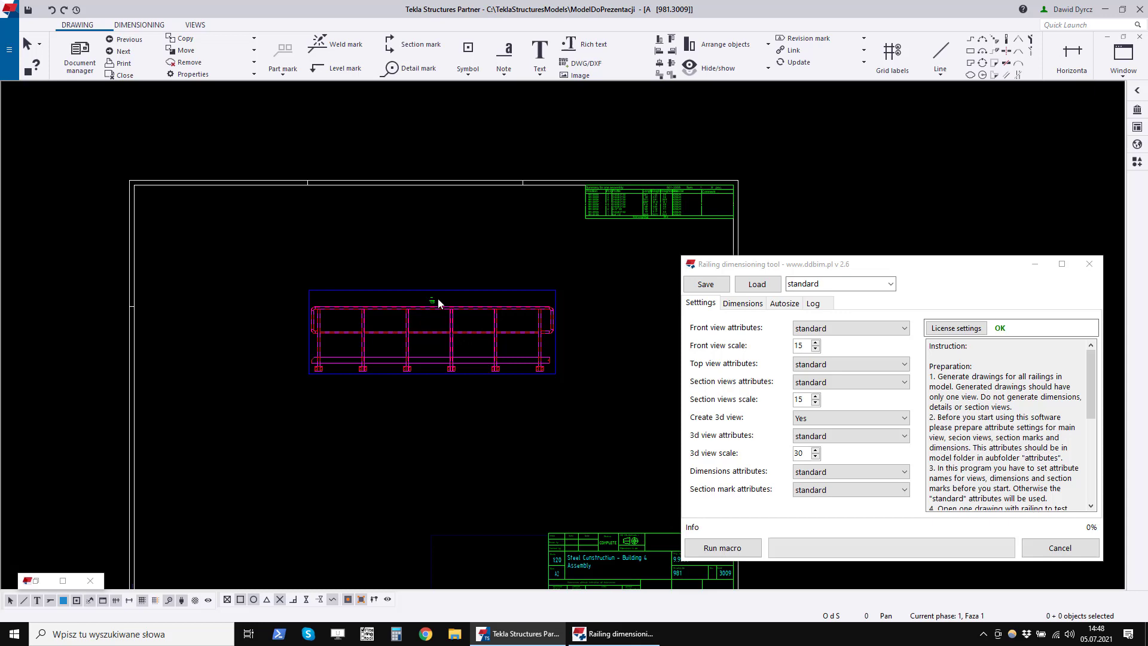
scroll(221, 316, down, 2)
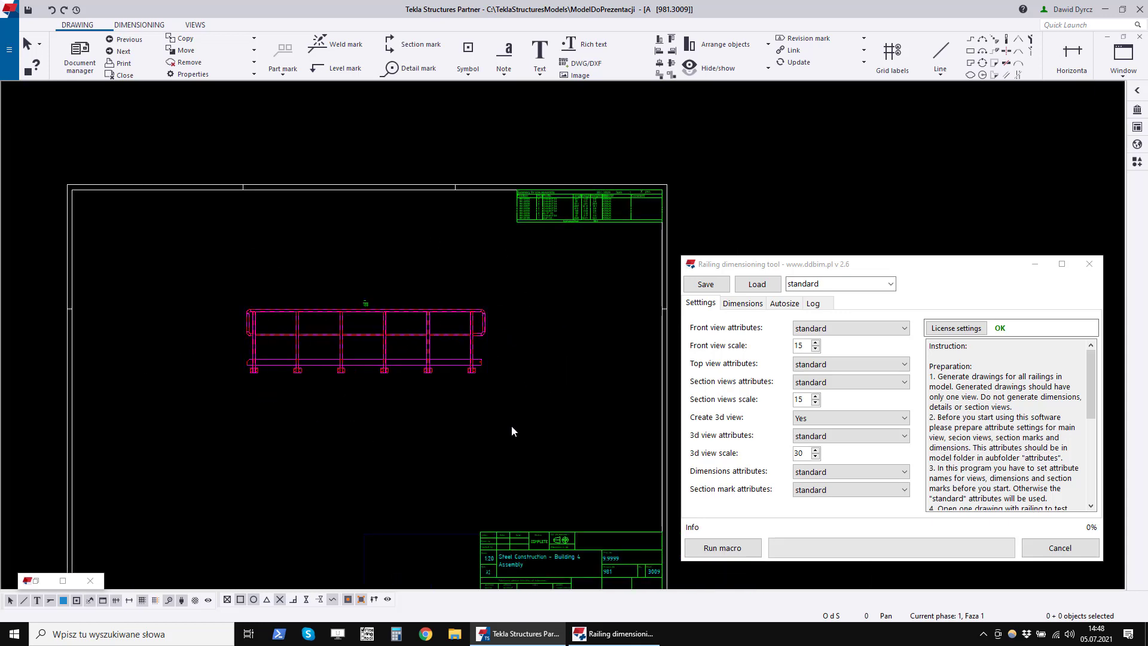
scroll(587, 253, down, 1)
scroll(393, 316, up, 1)
scroll(392, 315, up, 2)
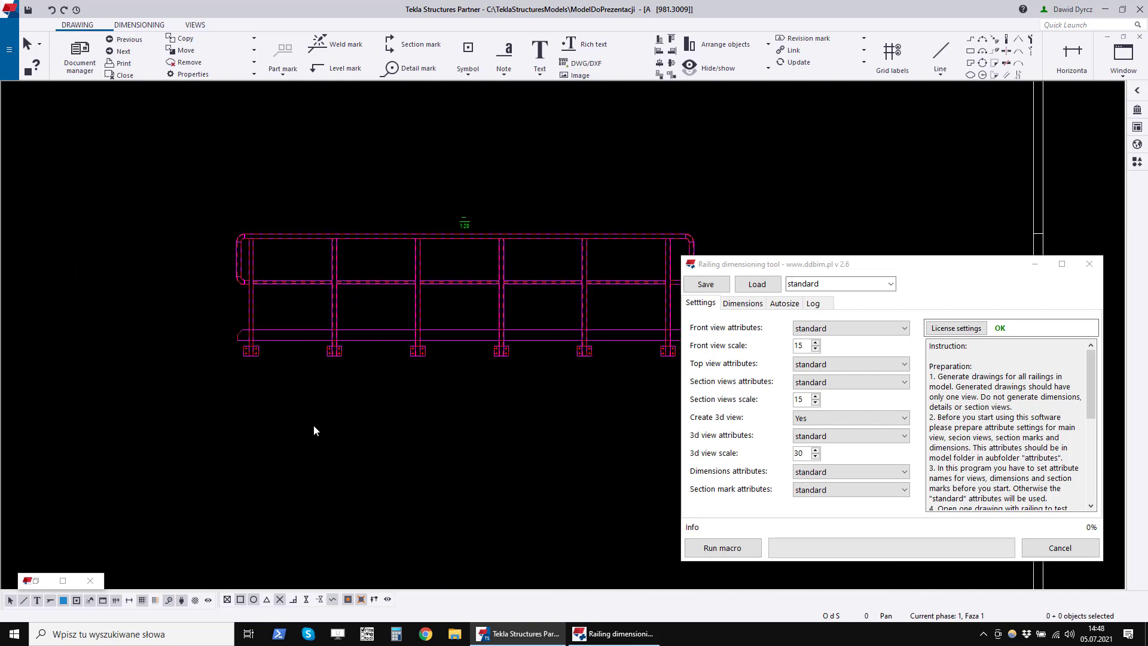
scroll(300, 388, up, 1)
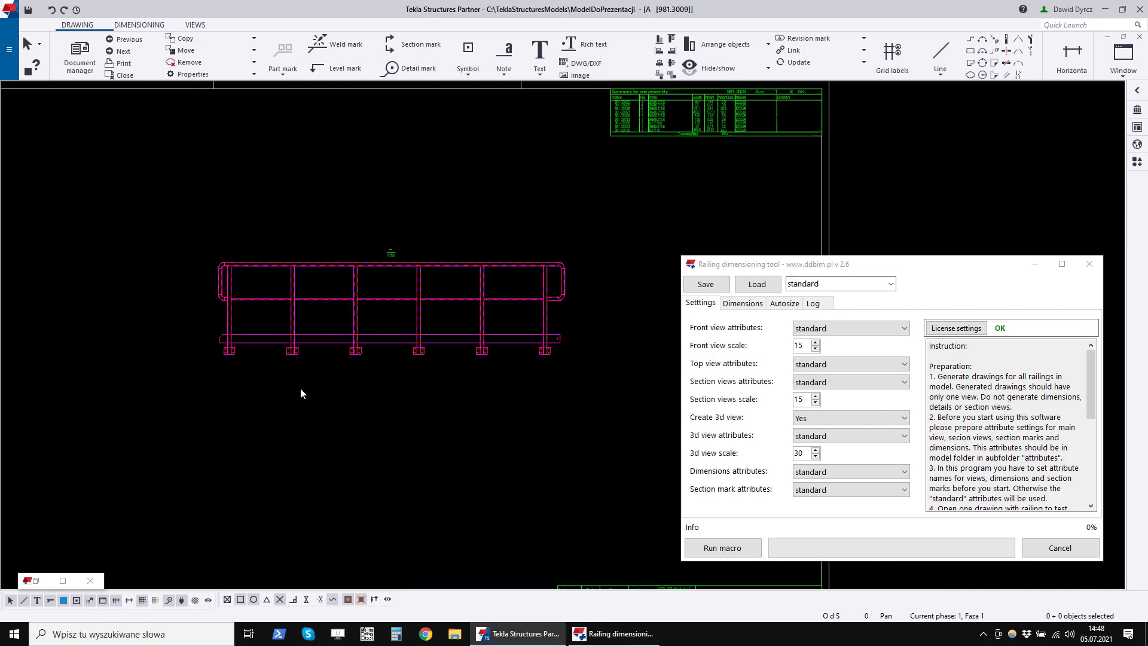
drag(863, 265, 859, 244)
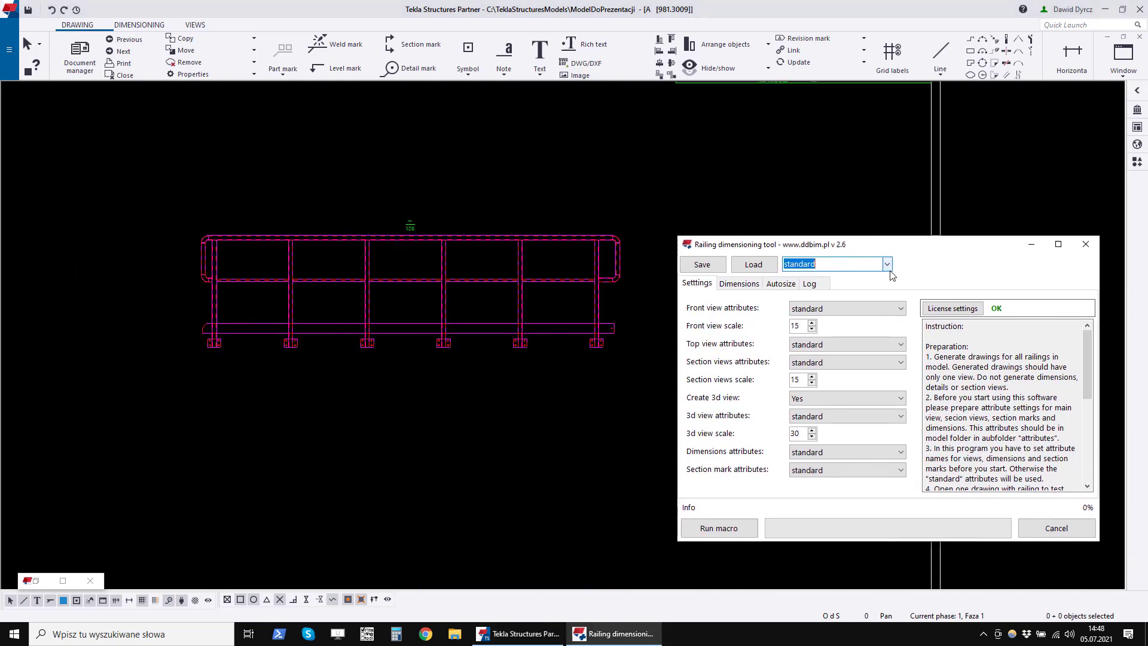
click(889, 268)
click(859, 289)
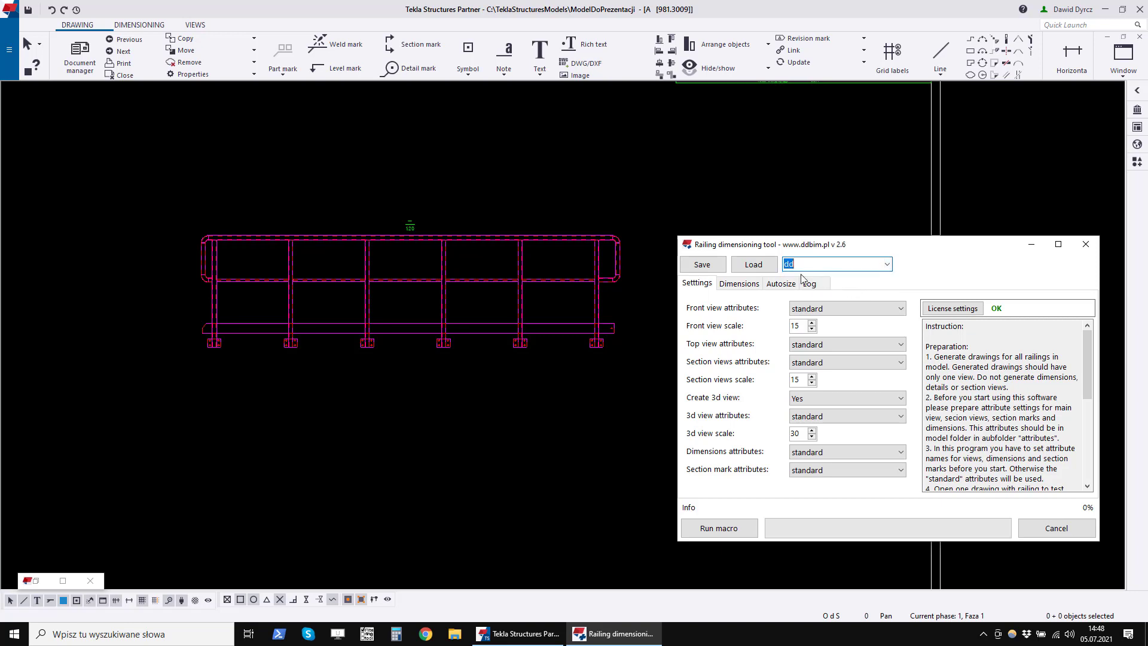
click(755, 268)
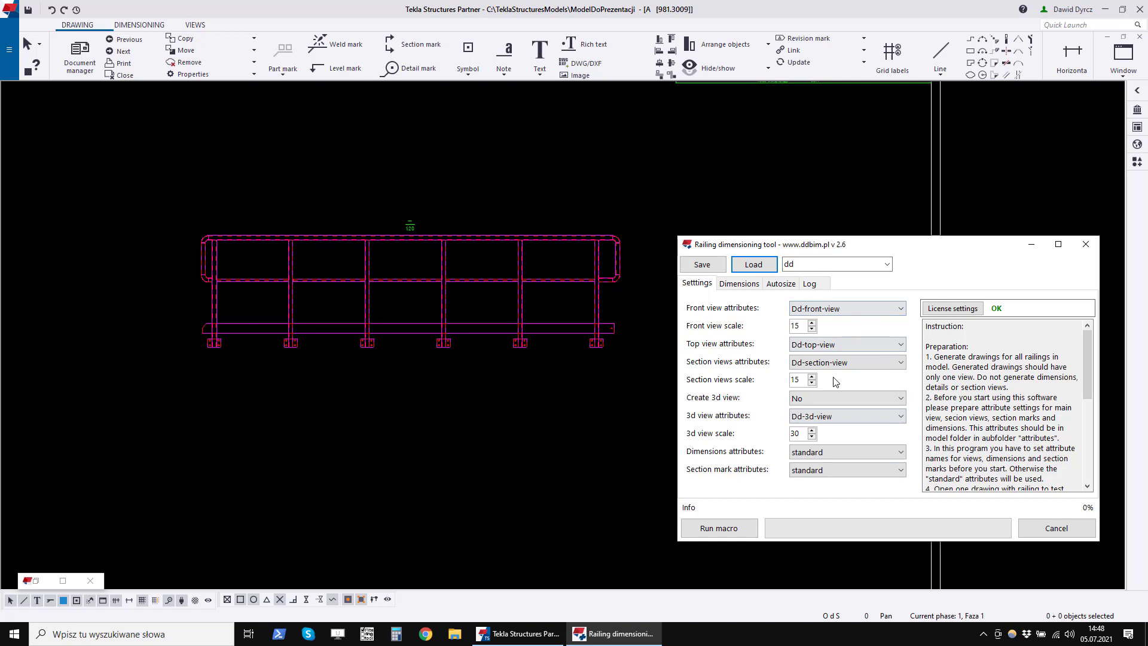
Run the railing dimensioning macro on the current drawing, agreeing to modify it, and dismiss the completion notice
click(720, 526)
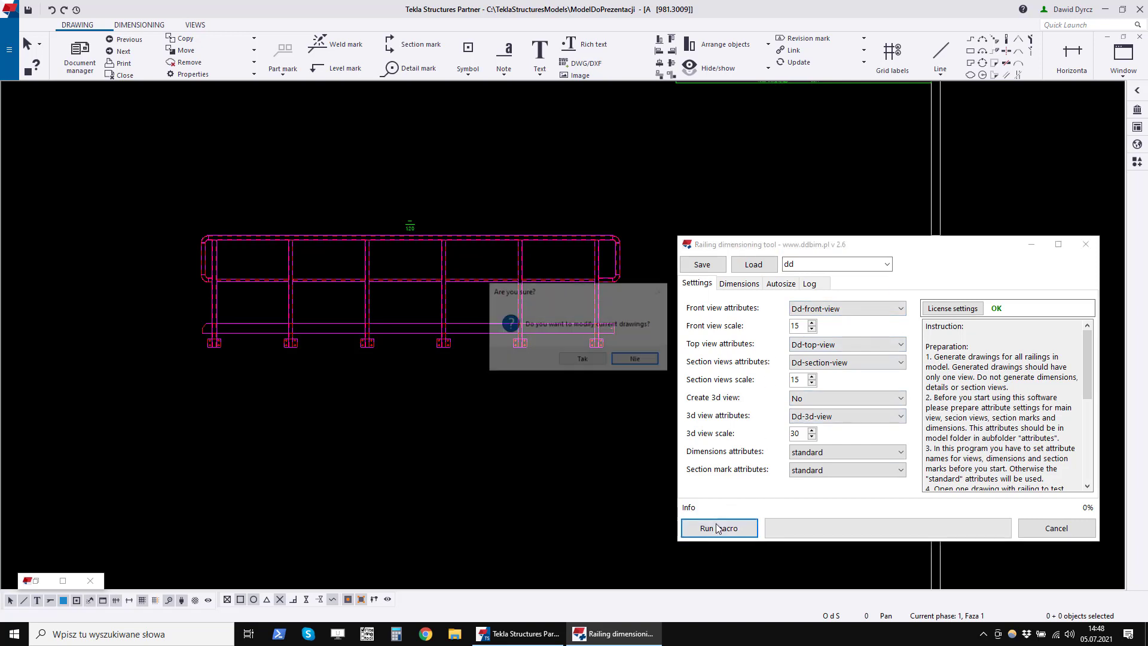
click(582, 360)
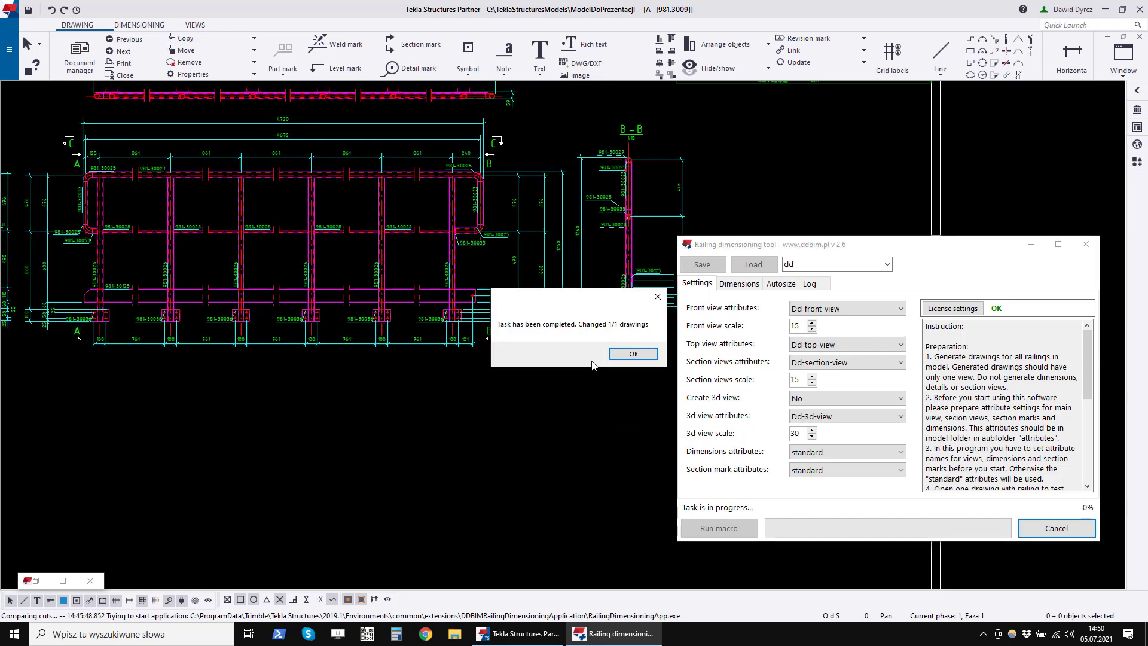
click(634, 356)
Examine the generated front view, sections A-A, B-B and C-C, their dimensions and part marks on the railing drawing
click(602, 439)
scroll(600, 442, down, 2)
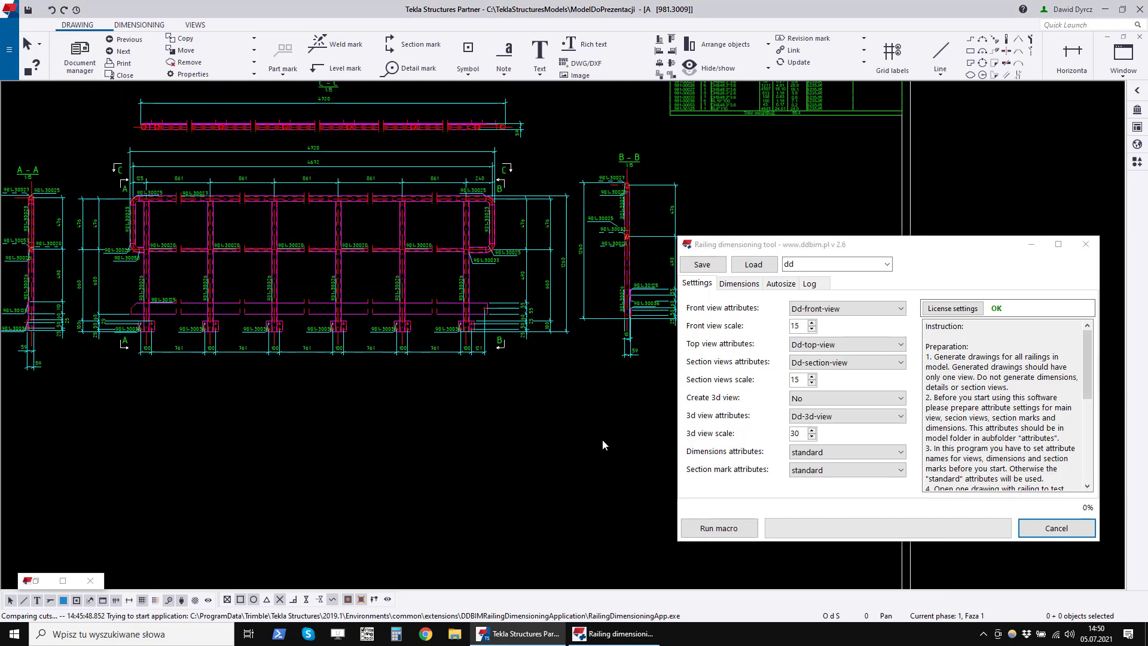
scroll(230, 266, up, 3)
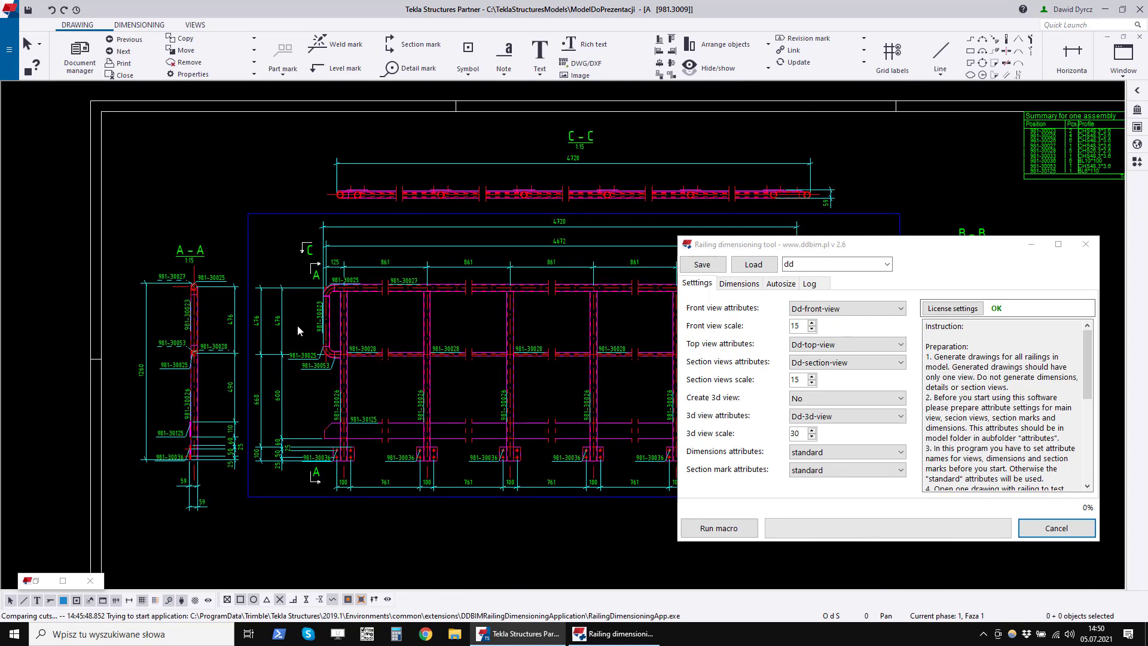
scroll(194, 296, down, 2)
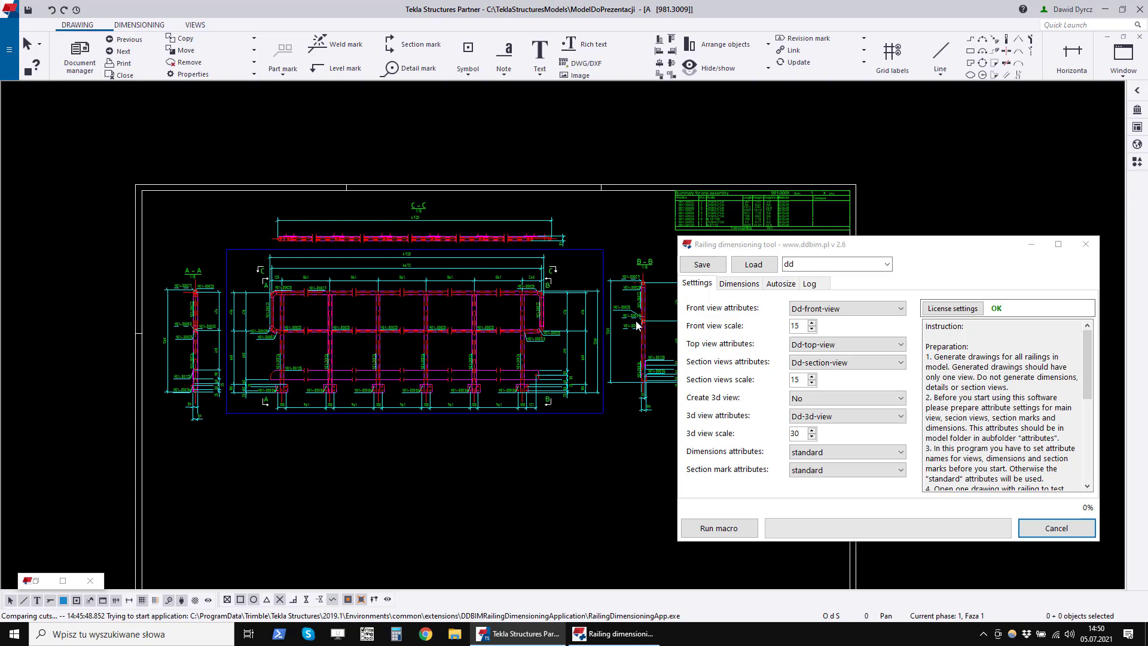
scroll(613, 354, up, 3)
scroll(590, 353, down, 2)
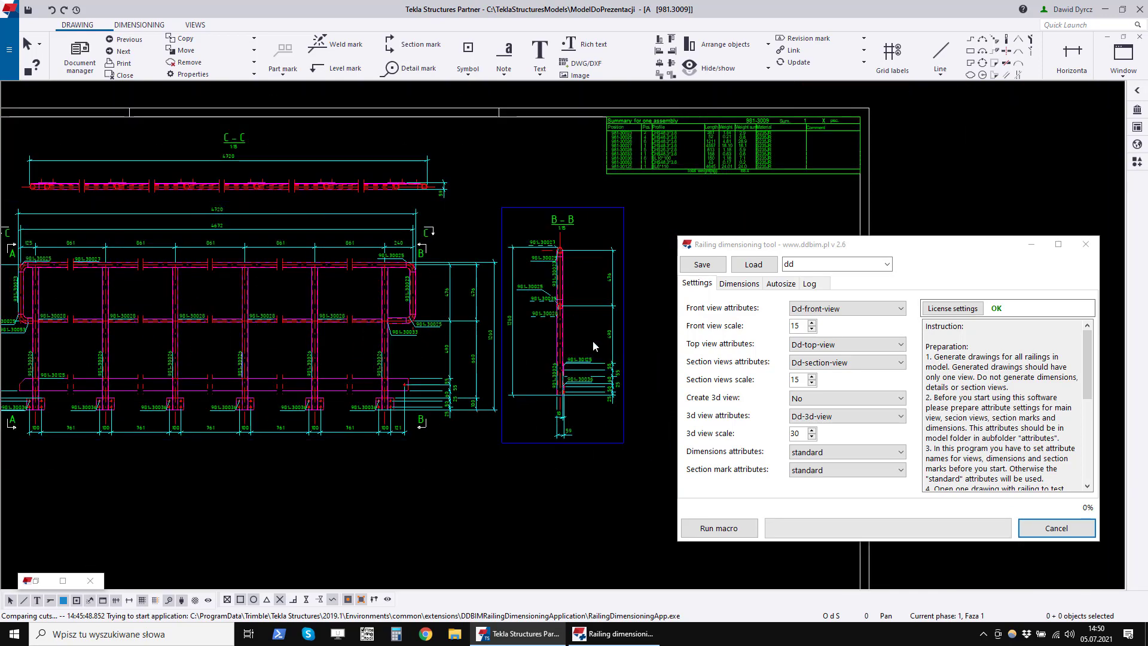
scroll(592, 342, up, 2)
scroll(595, 335, down, 1)
scroll(596, 323, down, 1)
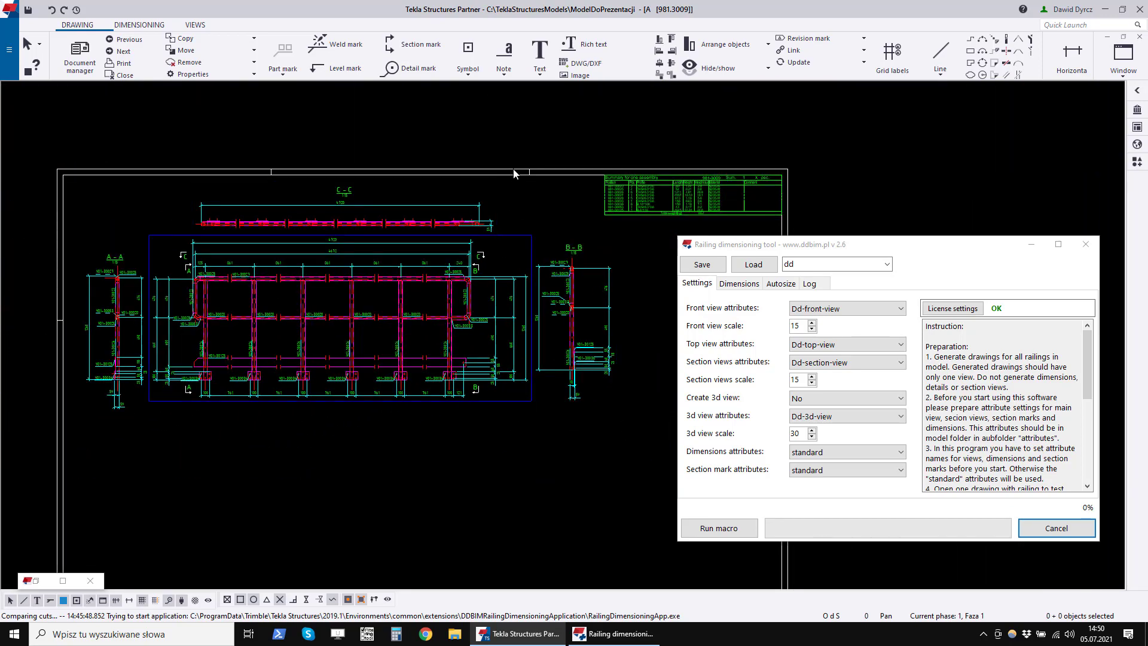
scroll(590, 313, down, 1)
scroll(113, 310, up, 1)
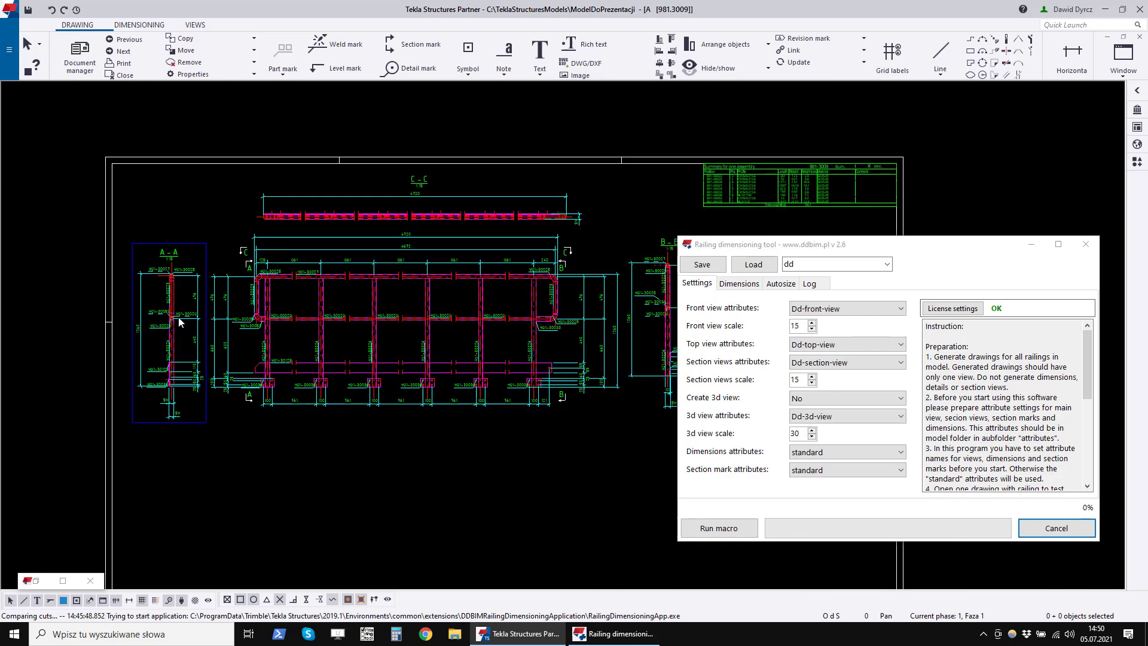
Close the dimensioned railing drawing and keep its changes
drag(900, 250, 897, 246)
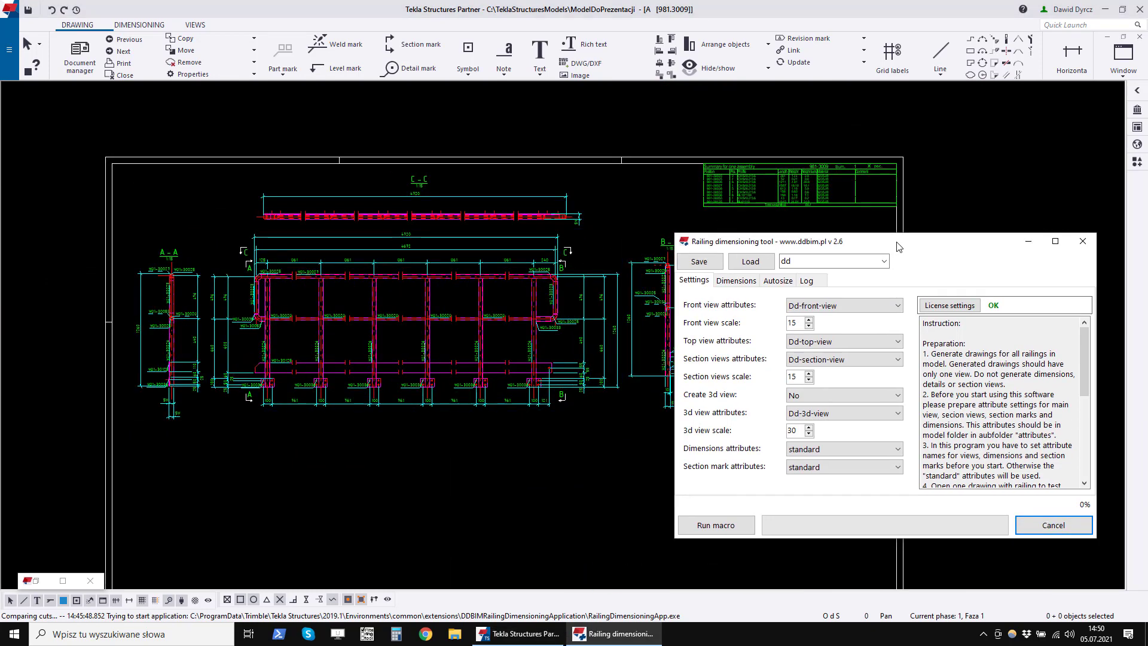
click(1139, 37)
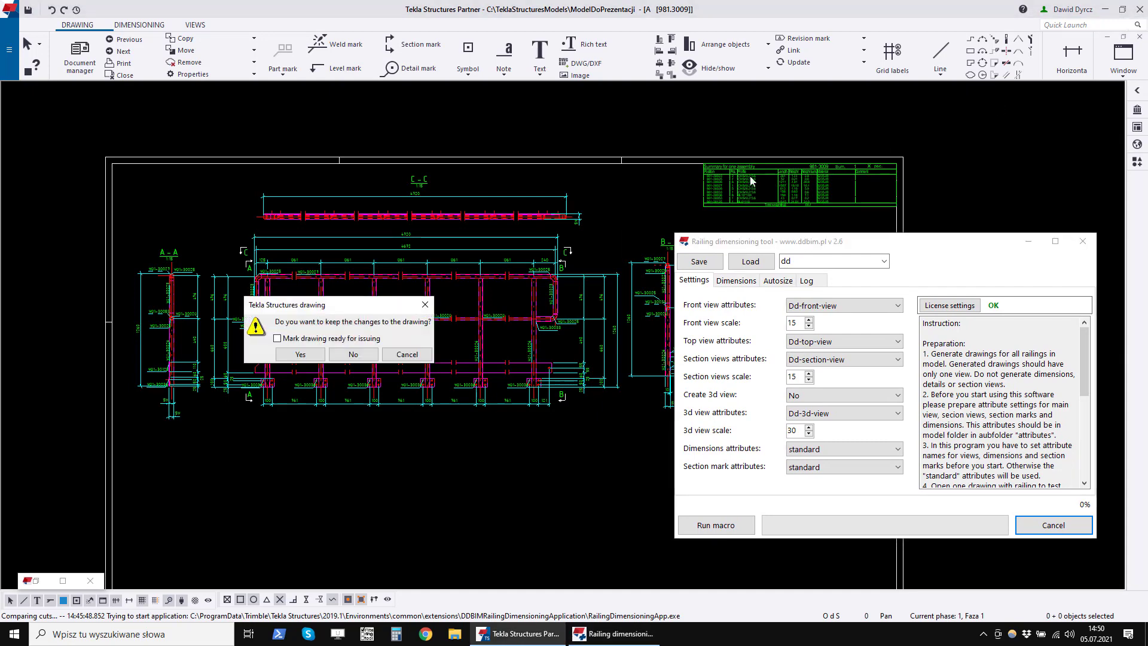
click(293, 349)
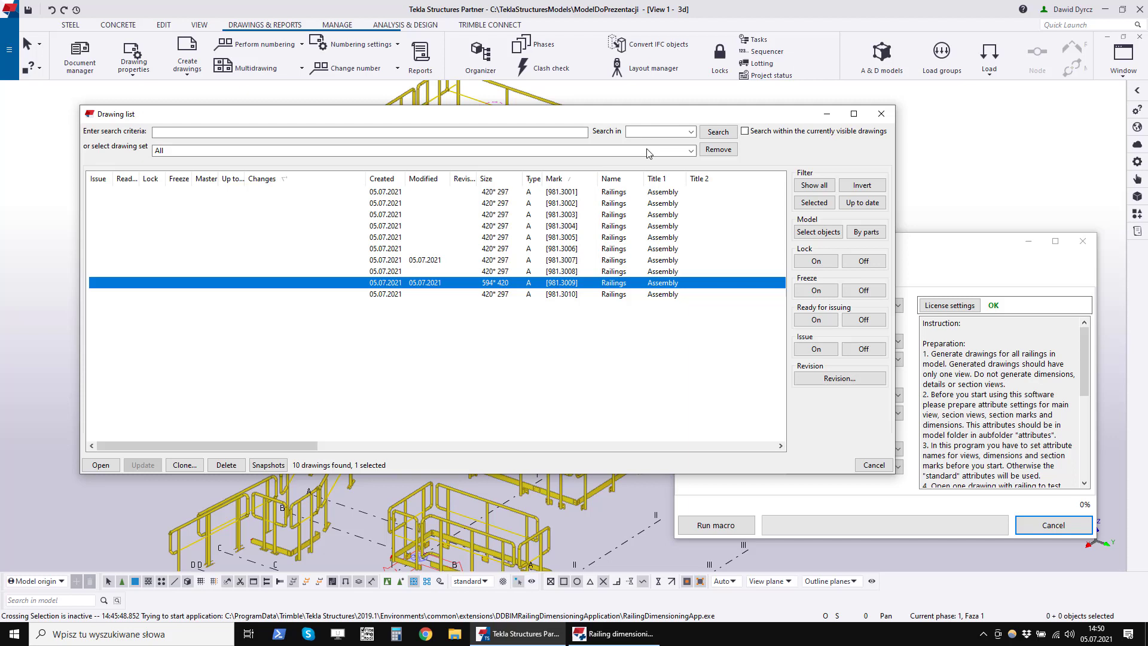
Run the railing dimensioning macro on drawings 981.3001 to 981.3010 except 981.3009, and close the tool
click(562, 196)
shift+click(555, 294)
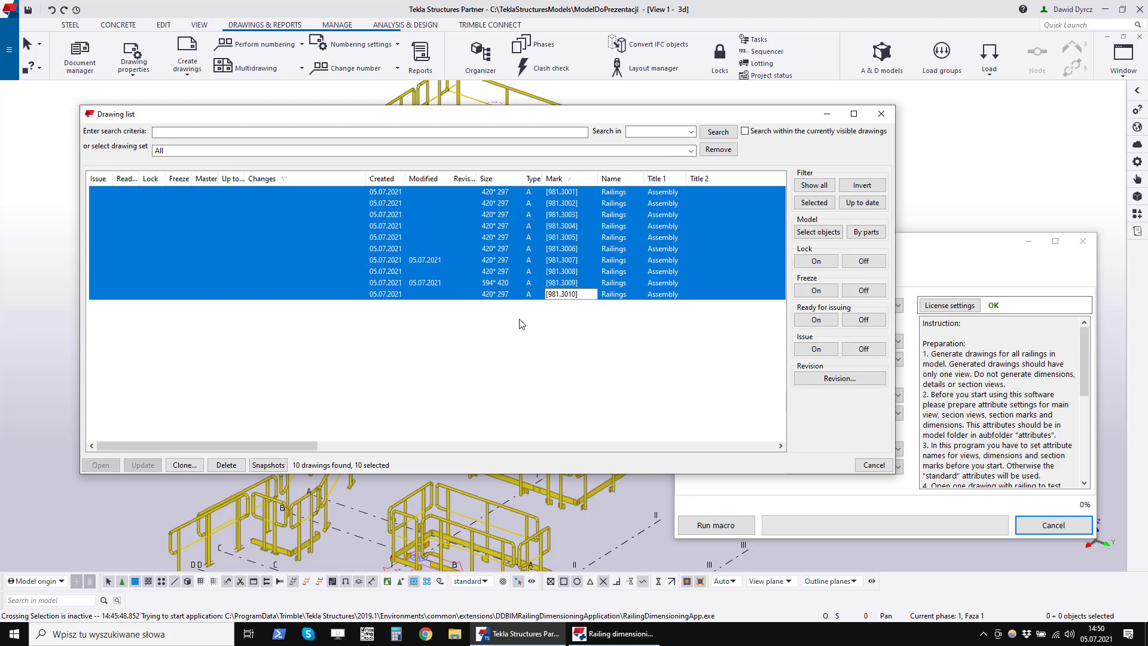
ctrl+click(457, 282)
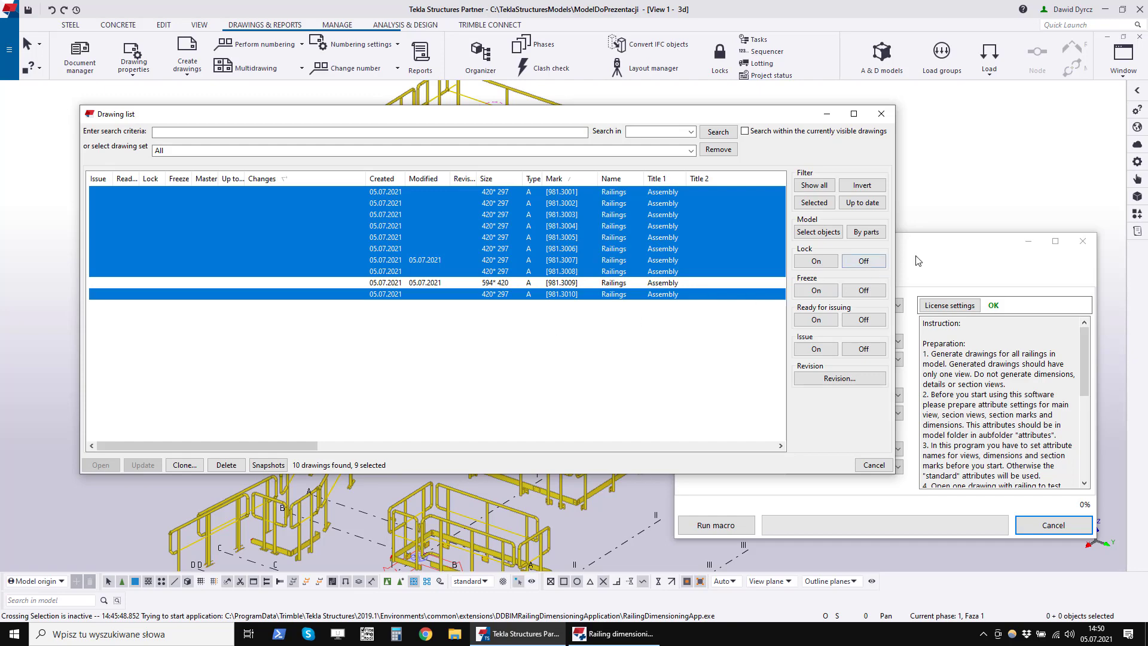
drag(940, 250, 942, 159)
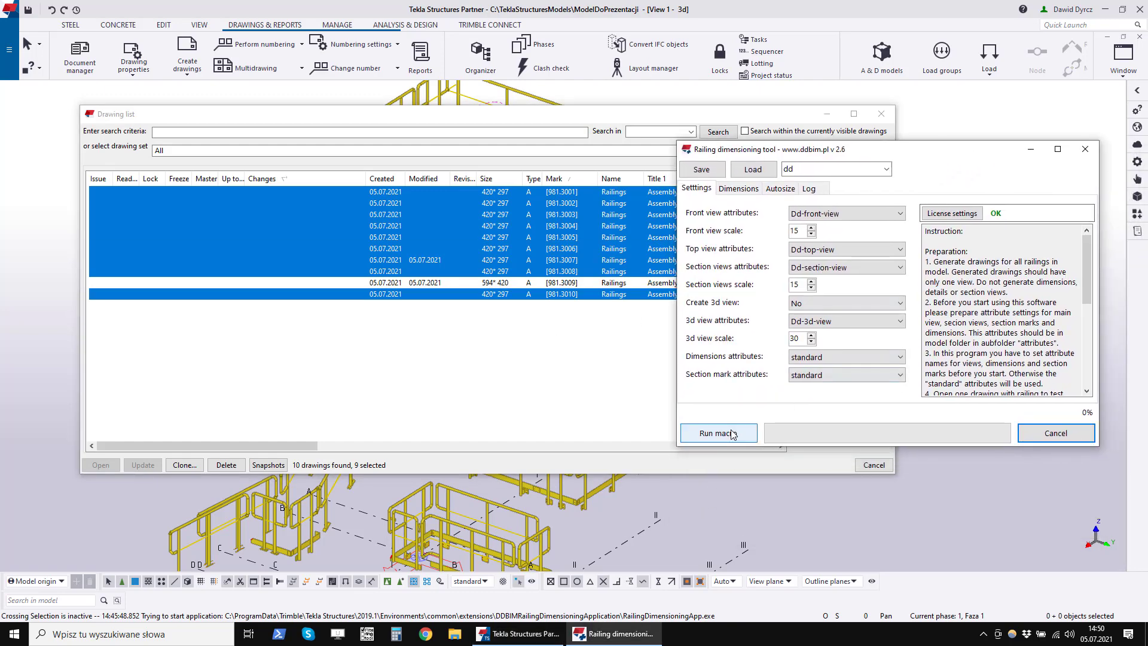
click(731, 433)
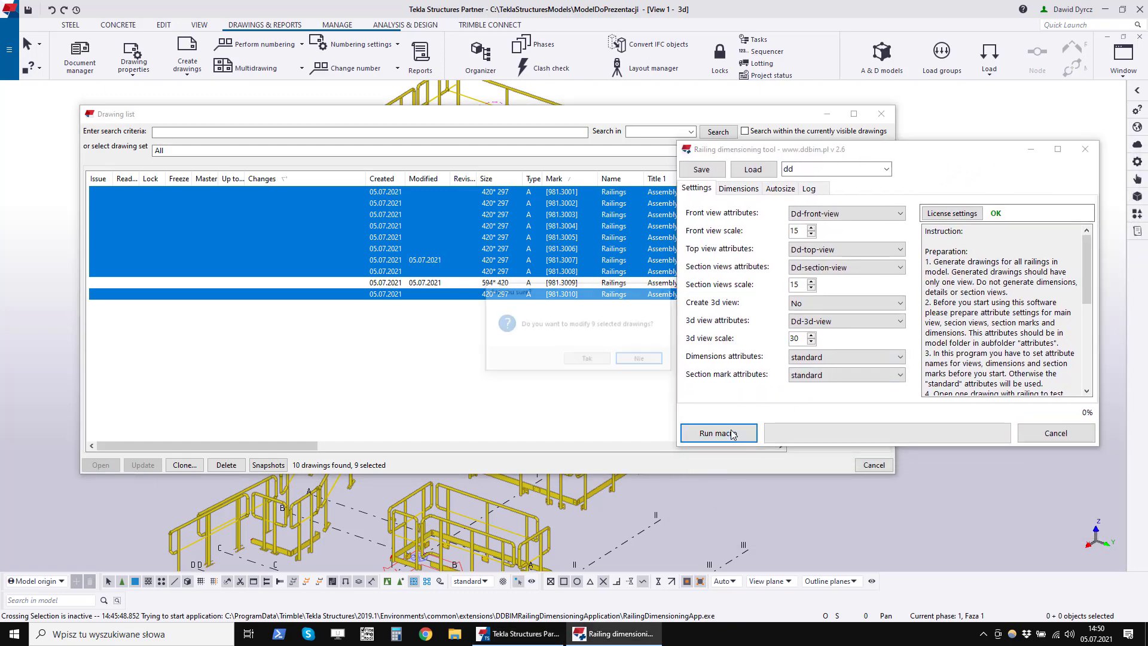
click(589, 361)
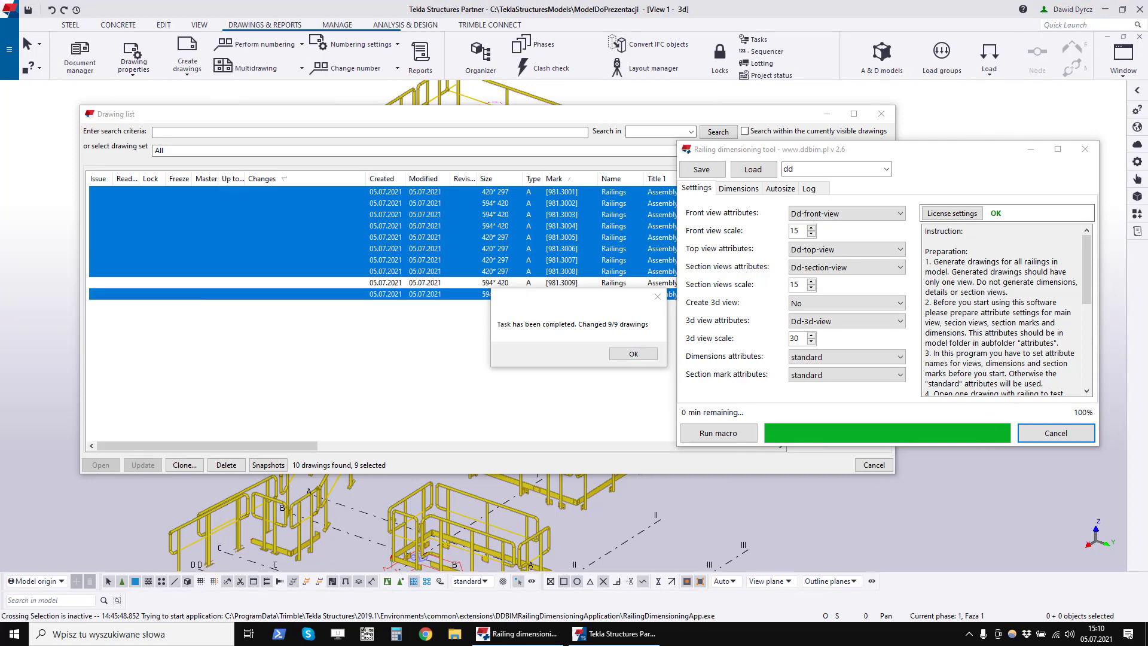
click(643, 358)
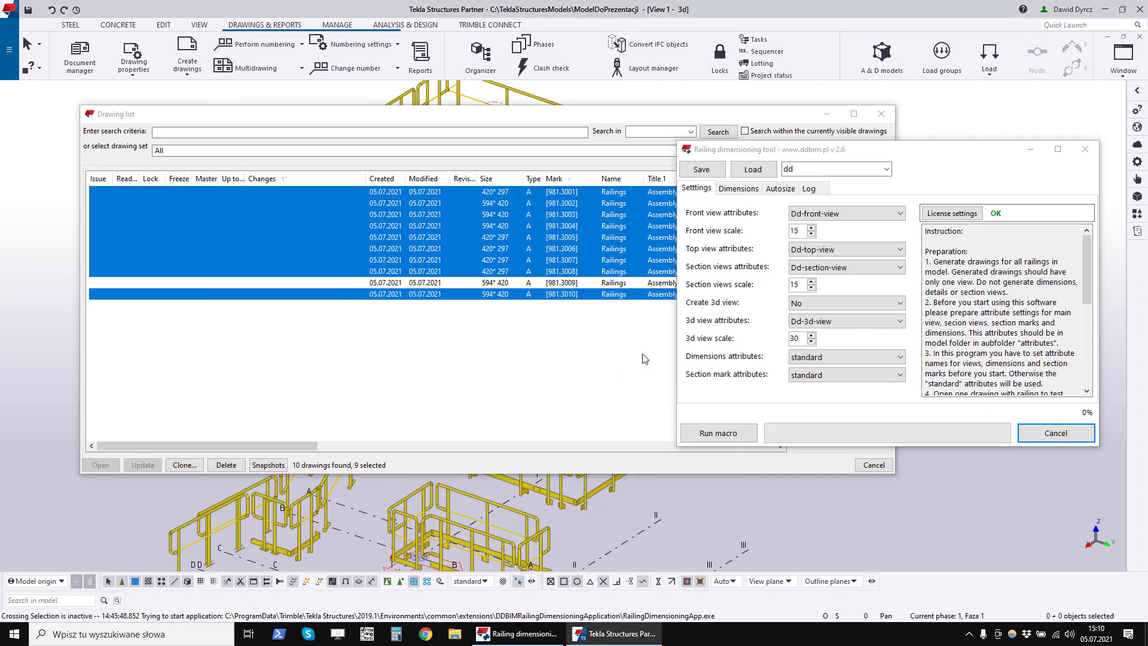
click(1083, 150)
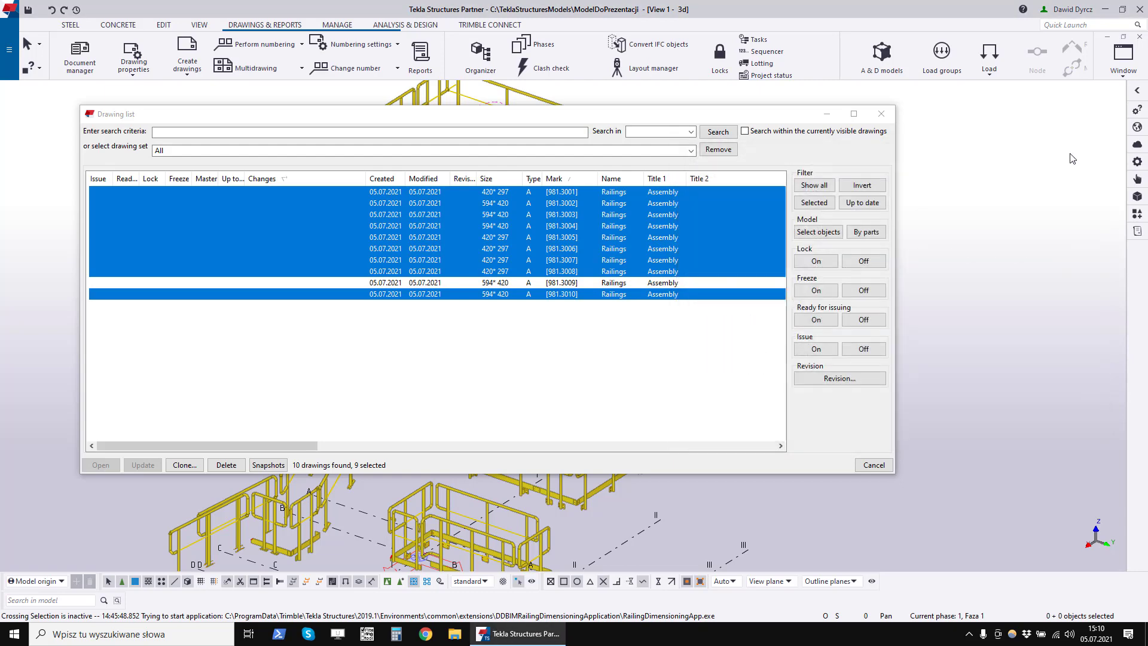
Select drawing 981.3001 in the Drawing list and widen the list window
click(569, 192)
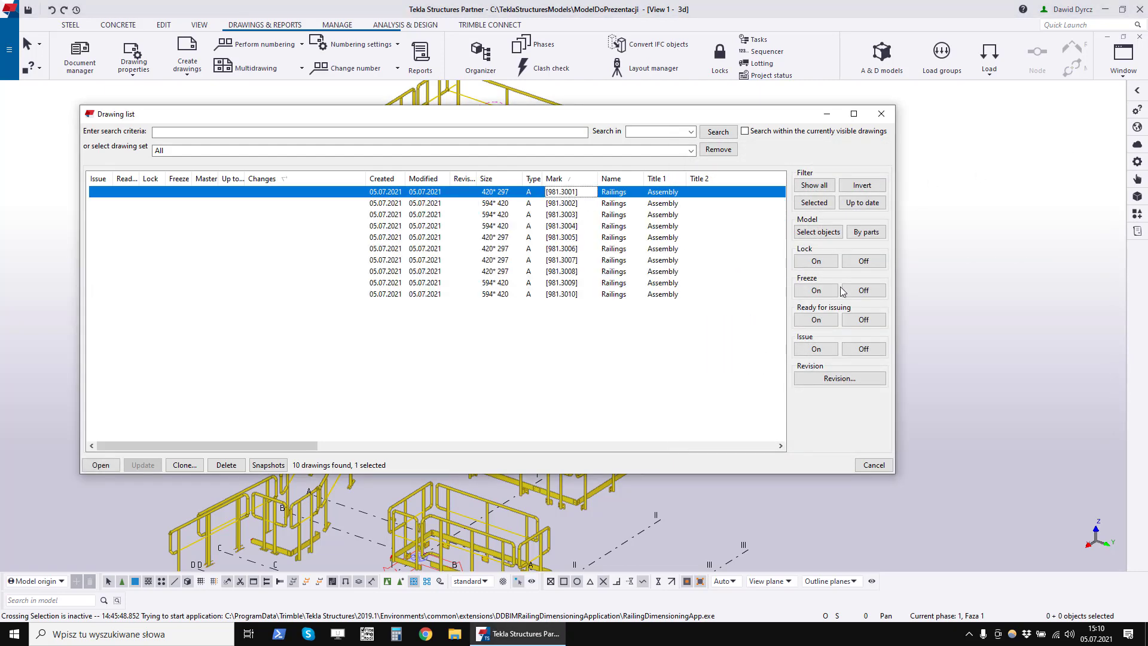
drag(895, 244, 1031, 244)
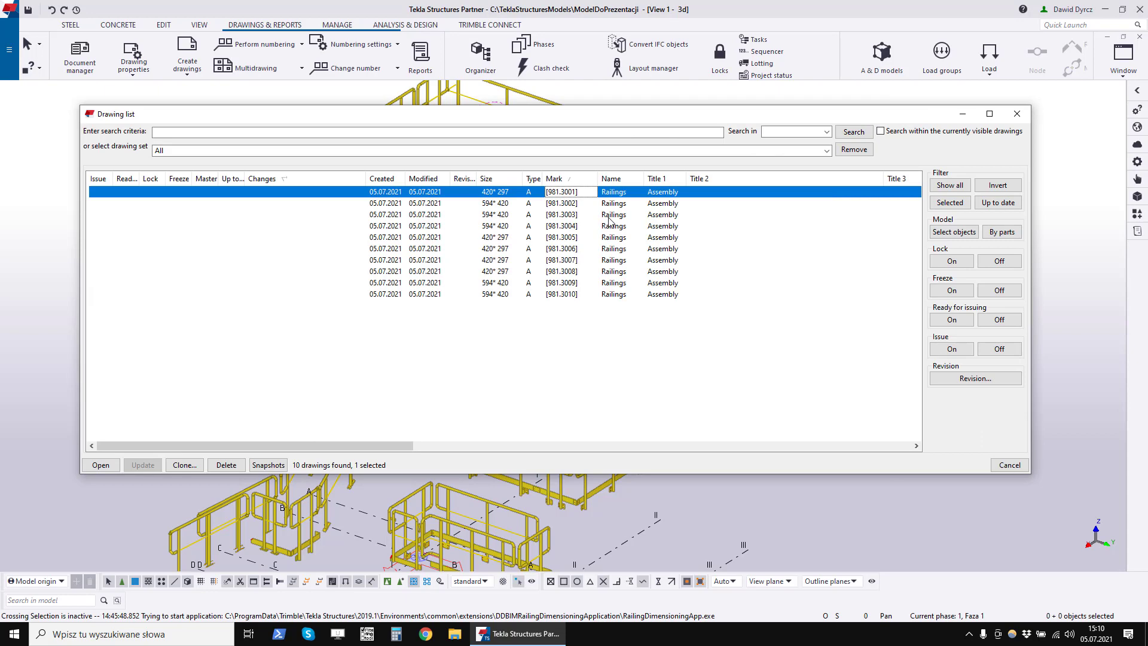
Open drawing 981.3001 and minimize the Drawing list to inspect its dimensioned views and sections
double_click(568, 192)
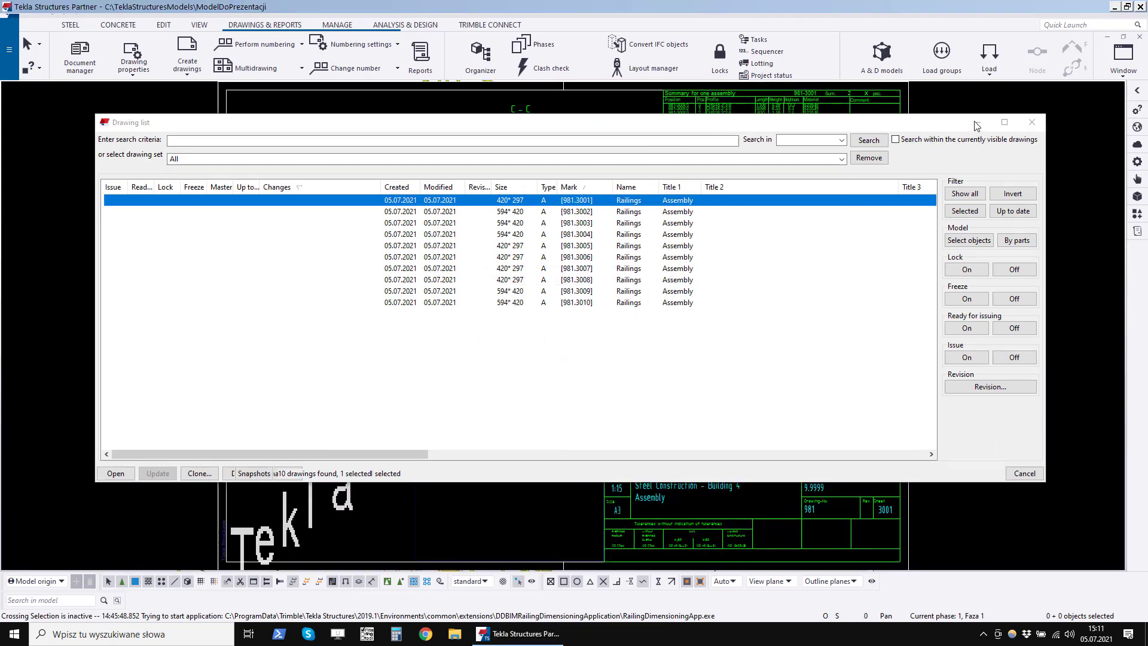
click(976, 123)
scroll(465, 196, up, 2)
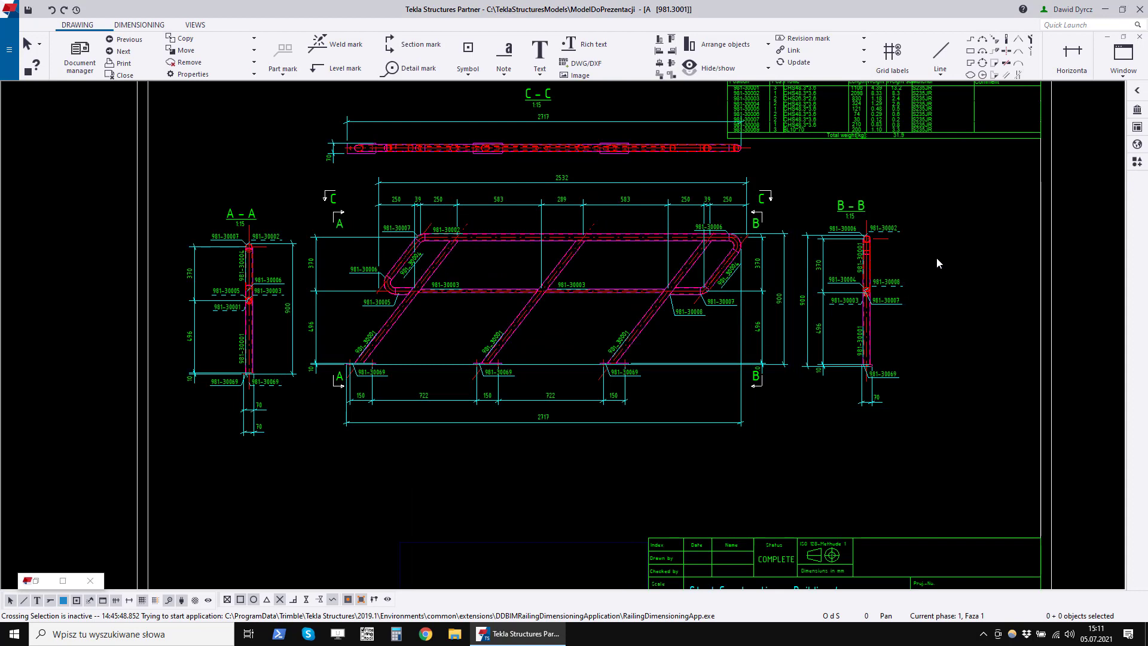
Step forward through the batch to drawings 981.3003, 981.3004 and 981.3005, and examine their views, sections and dimensions
key(ctrl+Page_Down)
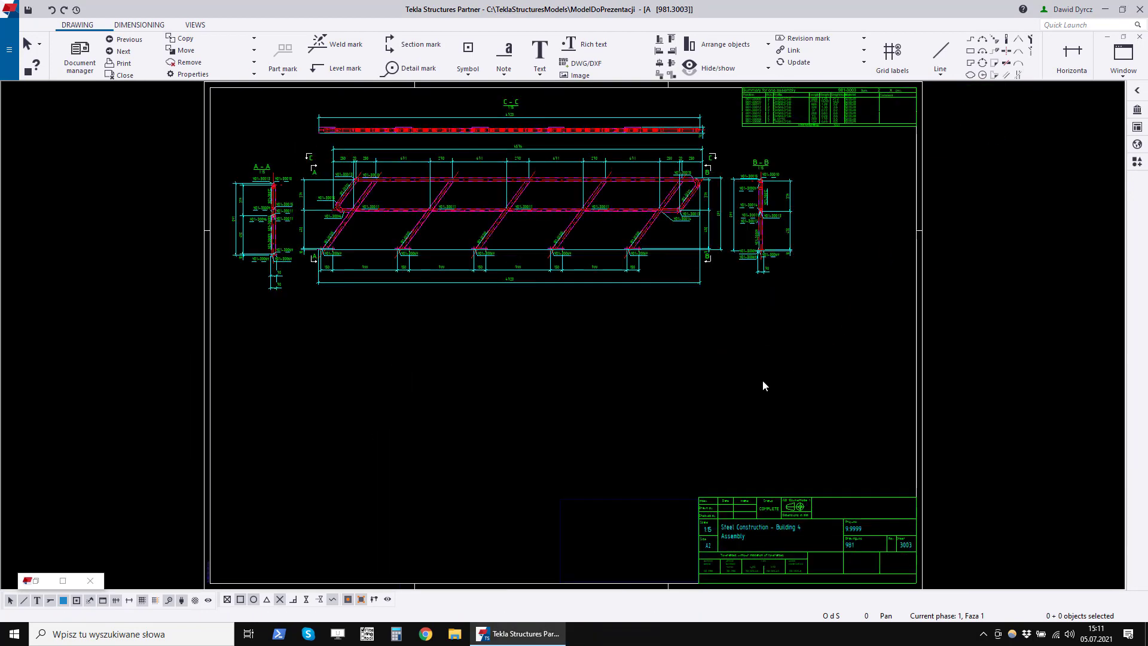
scroll(379, 185, up, 2)
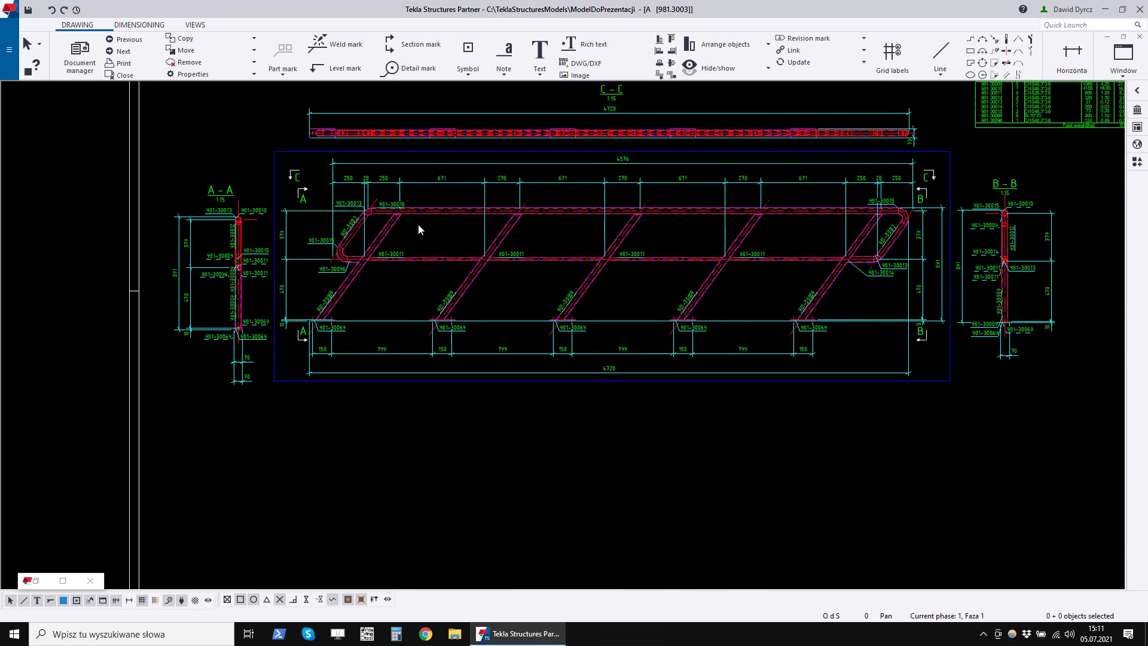
key(ctrl+Page_Down)
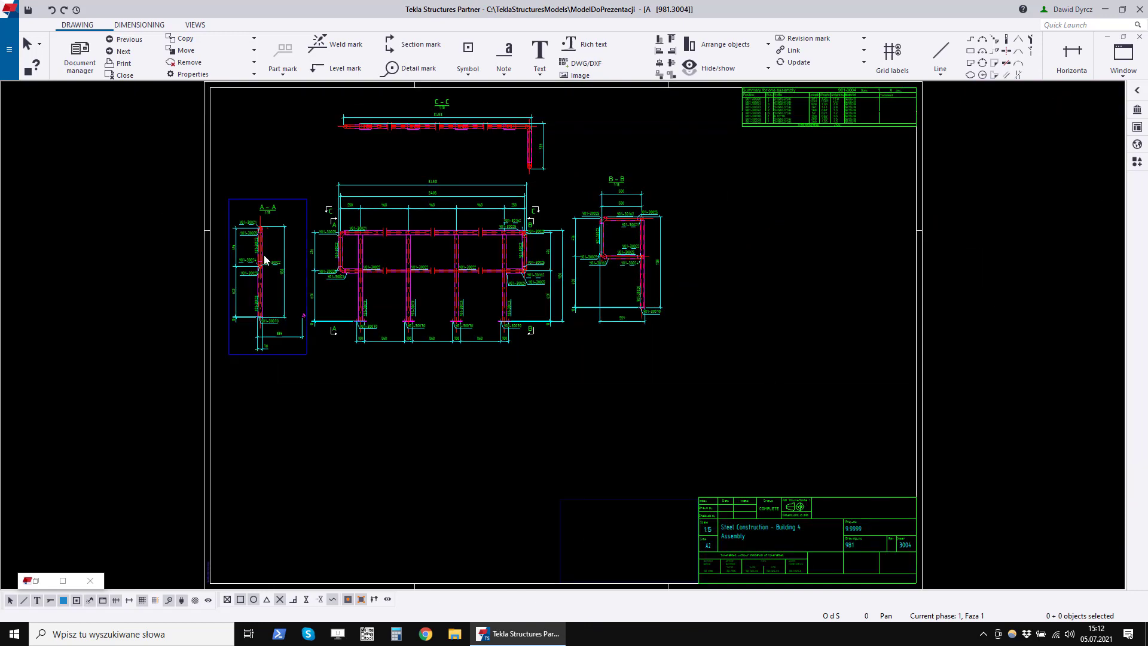
scroll(264, 255, up, 2)
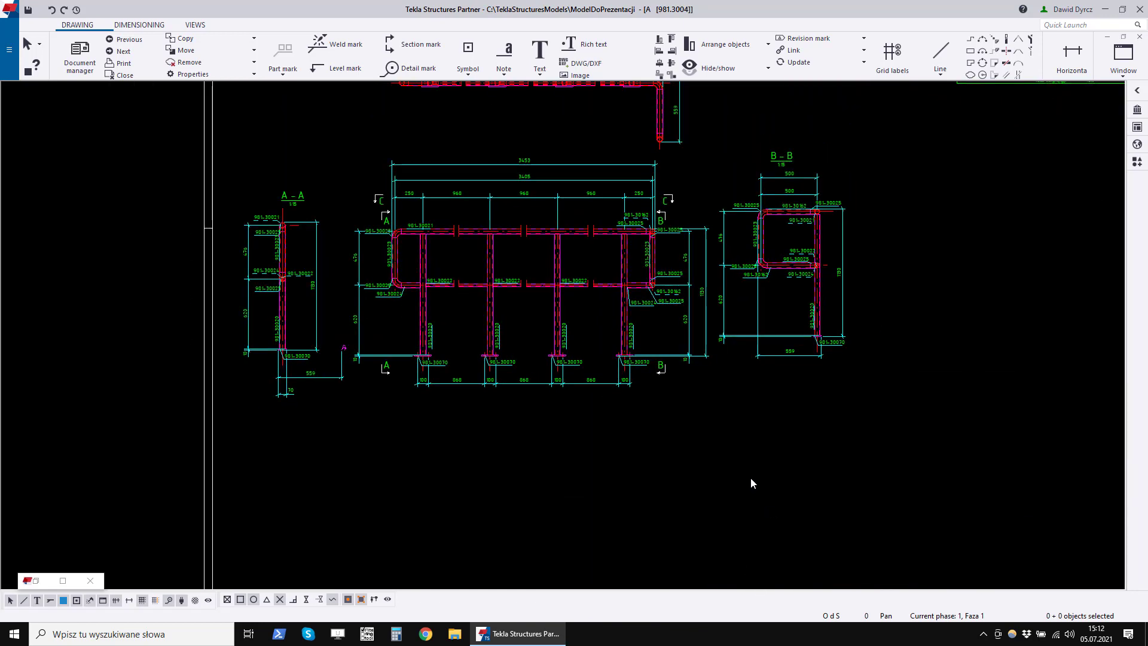
scroll(751, 482, down, 2)
scroll(562, 155, up, 3)
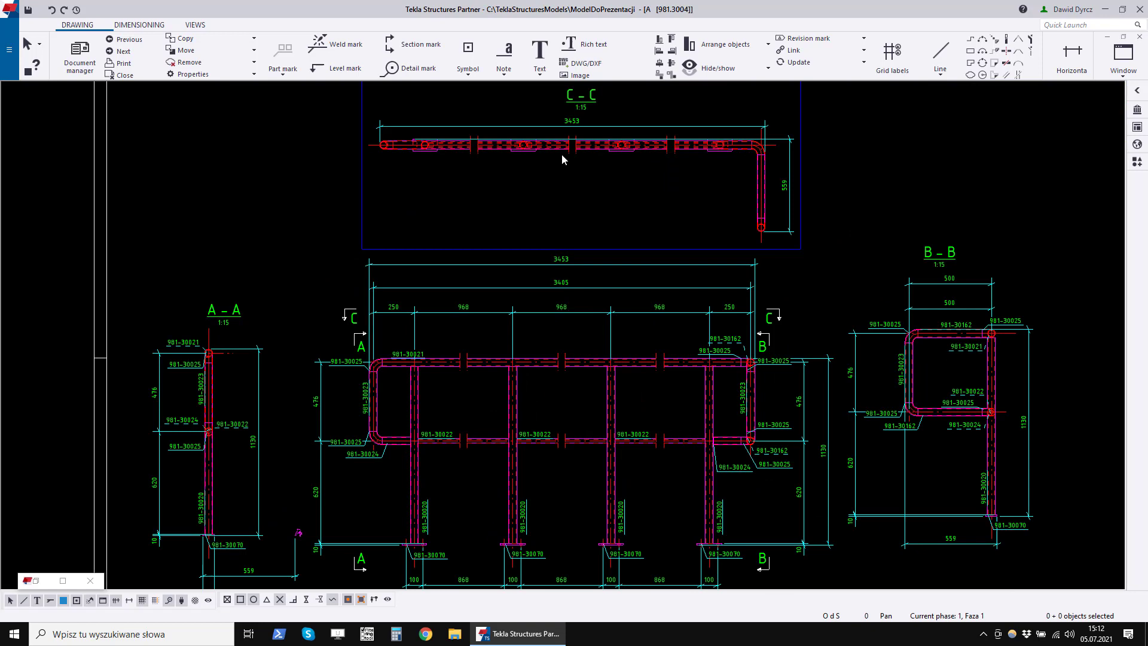
scroll(660, 177, down, 1)
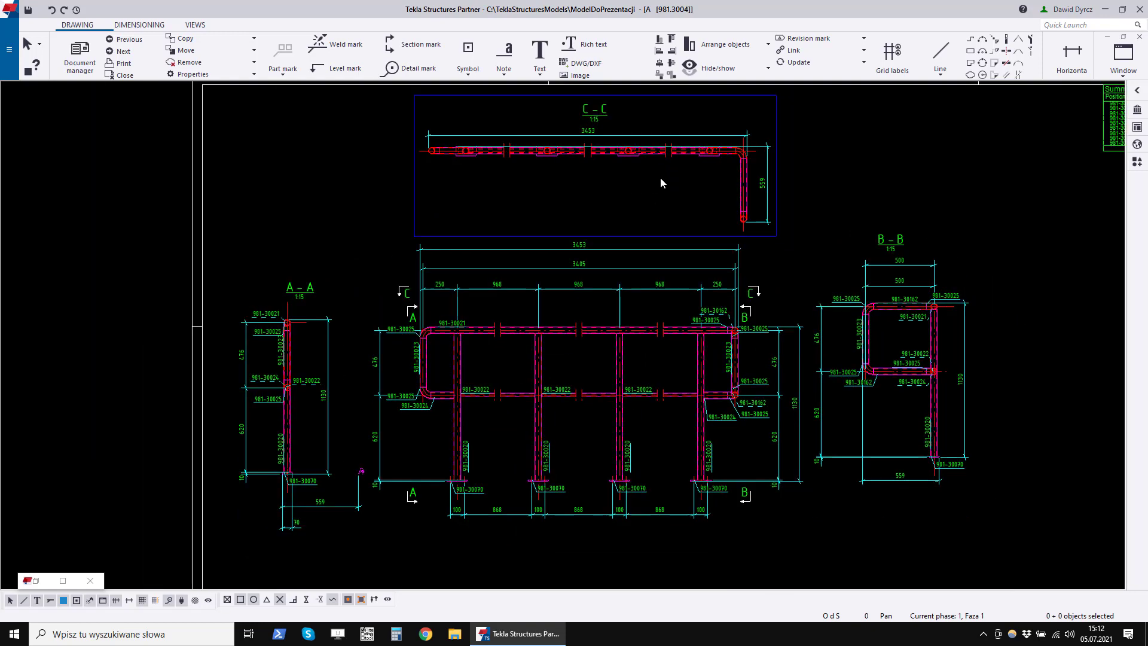
key(ctrl+Page_Down)
scroll(299, 214, up, 2)
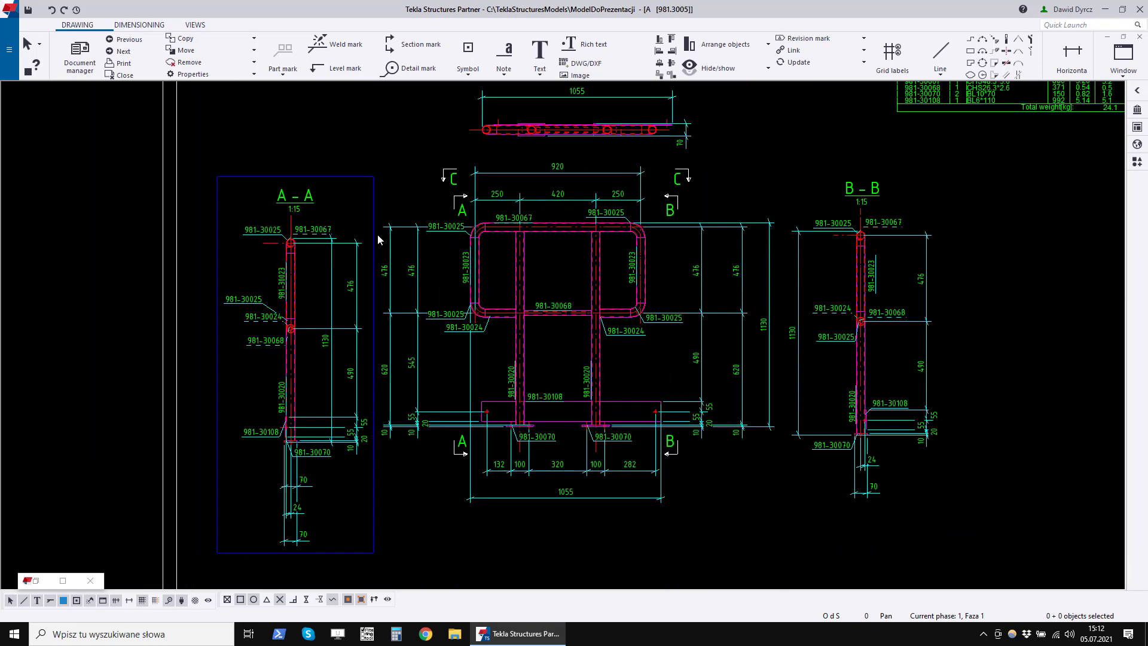
scroll(621, 539, down, 1)
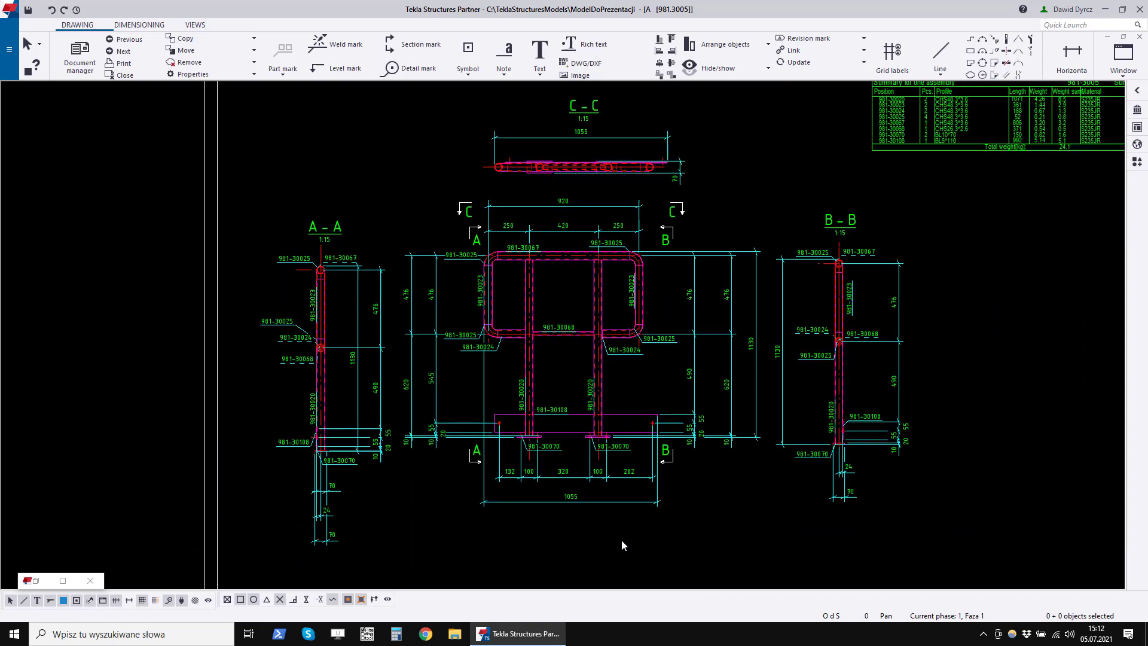
Go on through drawings 981.3008, 981.3009 and 981.3010, and check their generated sections, part marks and dimensions
key(ctrl+Page_Down)
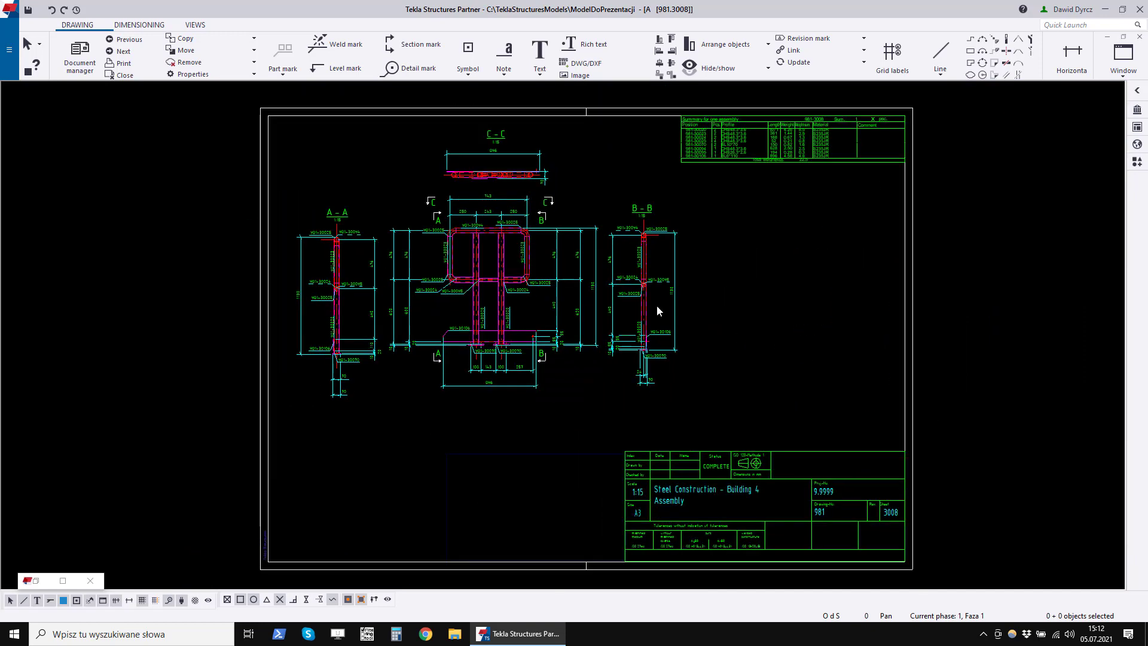
scroll(514, 257, up, 2)
key(ctrl+Page_Down)
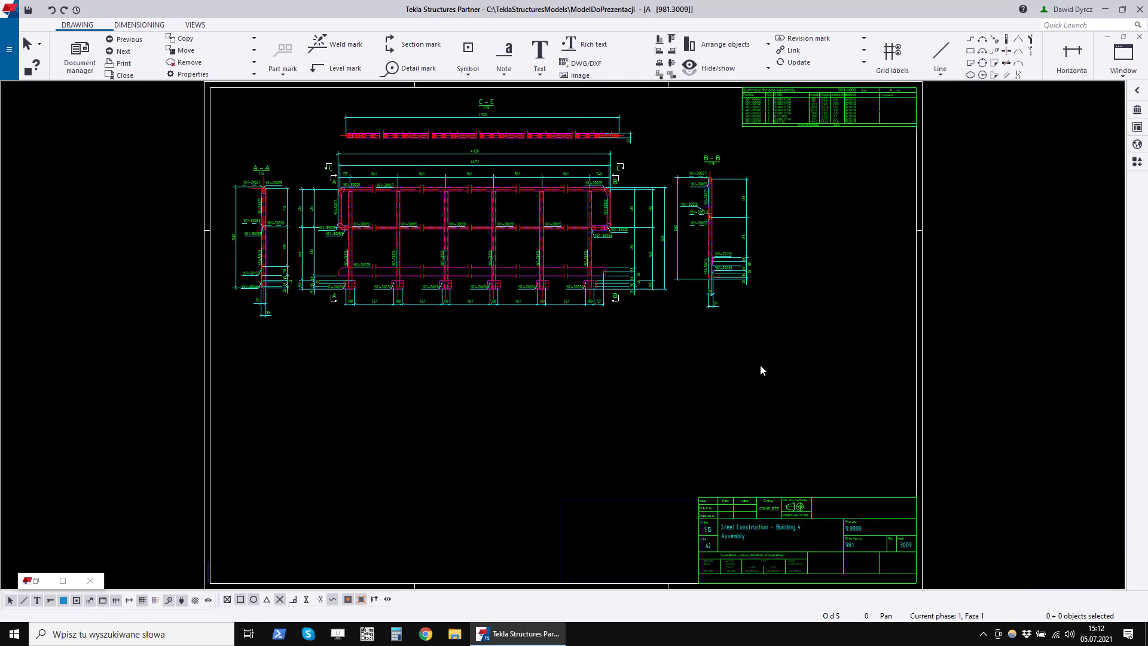
scroll(759, 364, down, 3)
scroll(538, 238, up, 4)
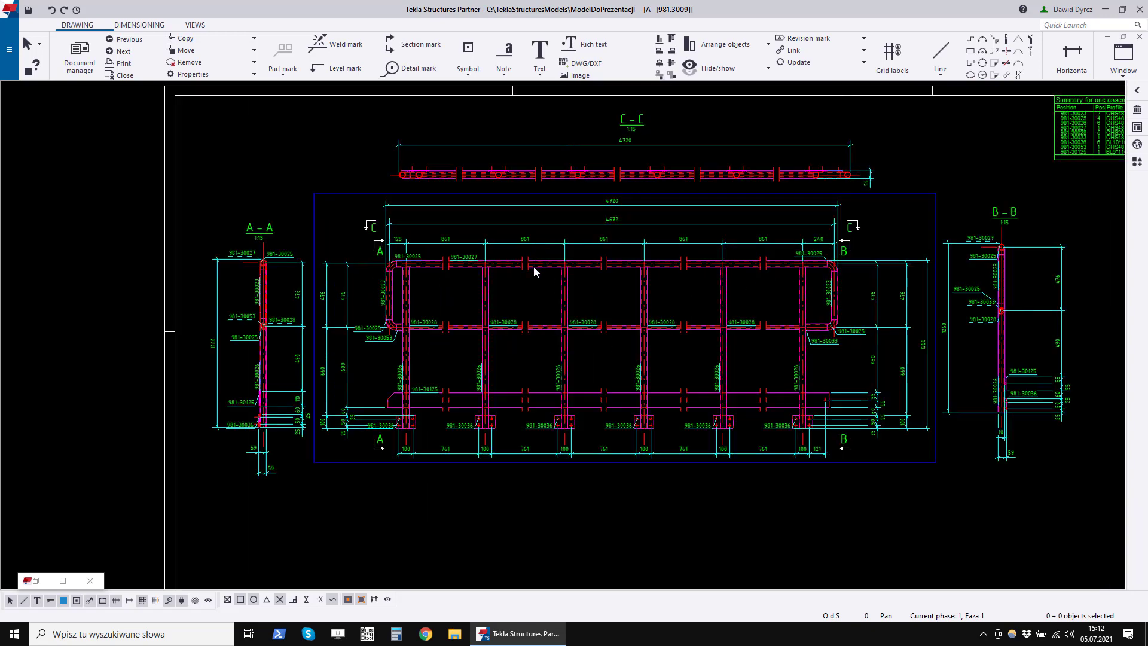
key(ctrl+Page_Down)
scroll(486, 227, up, 4)
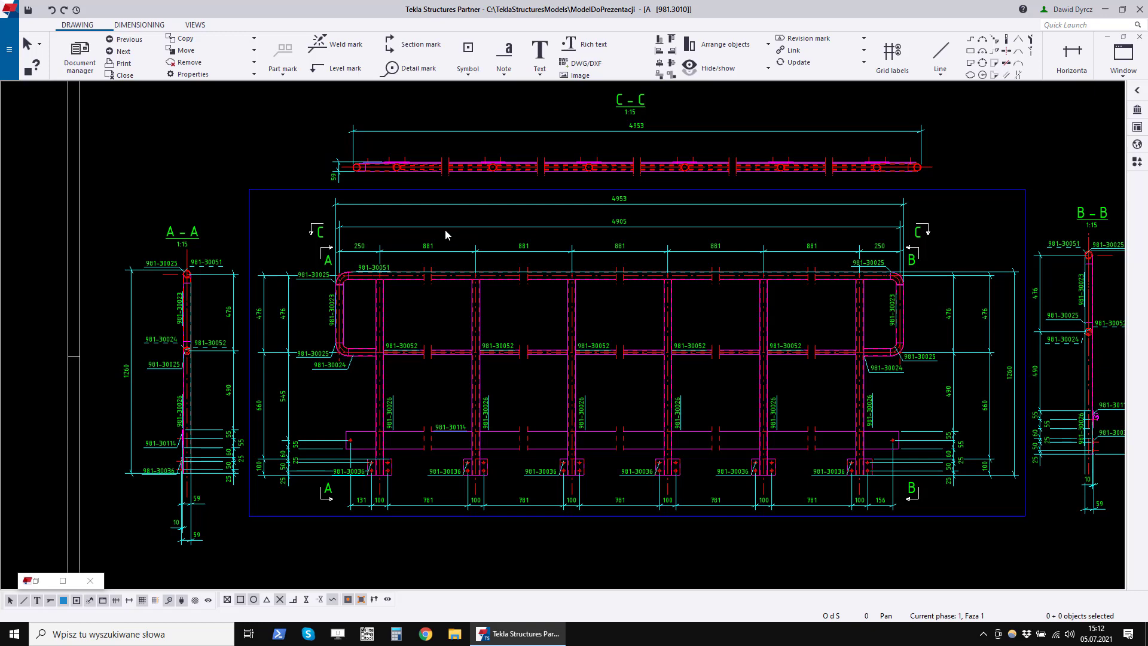
scroll(445, 229, down, 2)
key(ctrl+Page_Down)
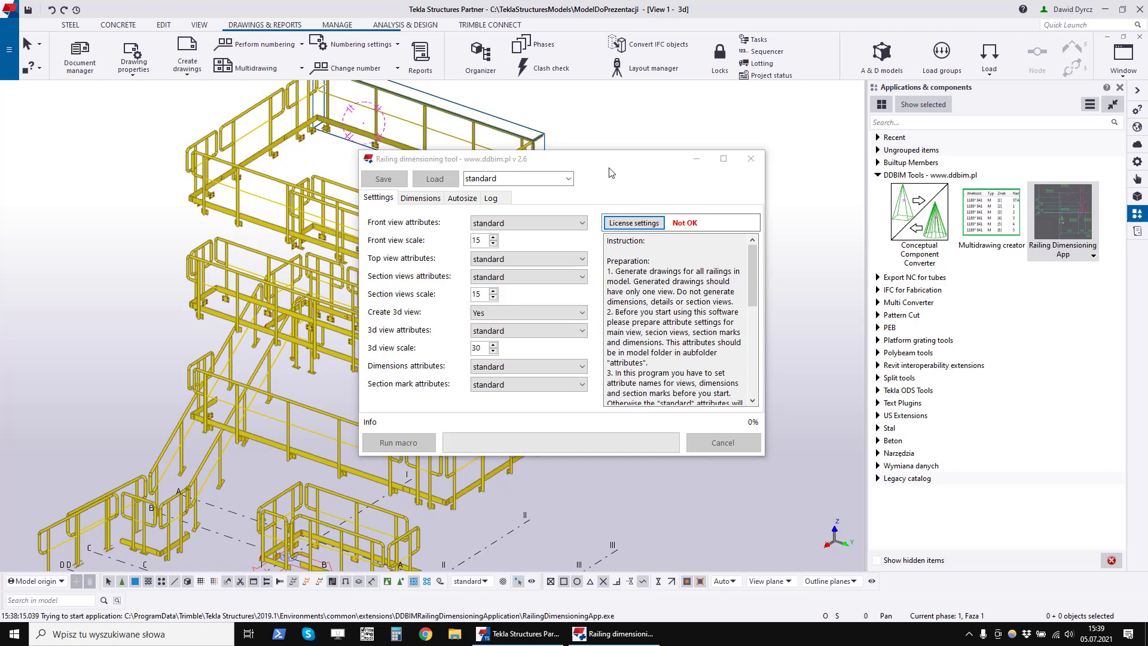
Start the trial period under Trial license in the Railing dimensioning tool's license settings and close the settings window
click(609, 224)
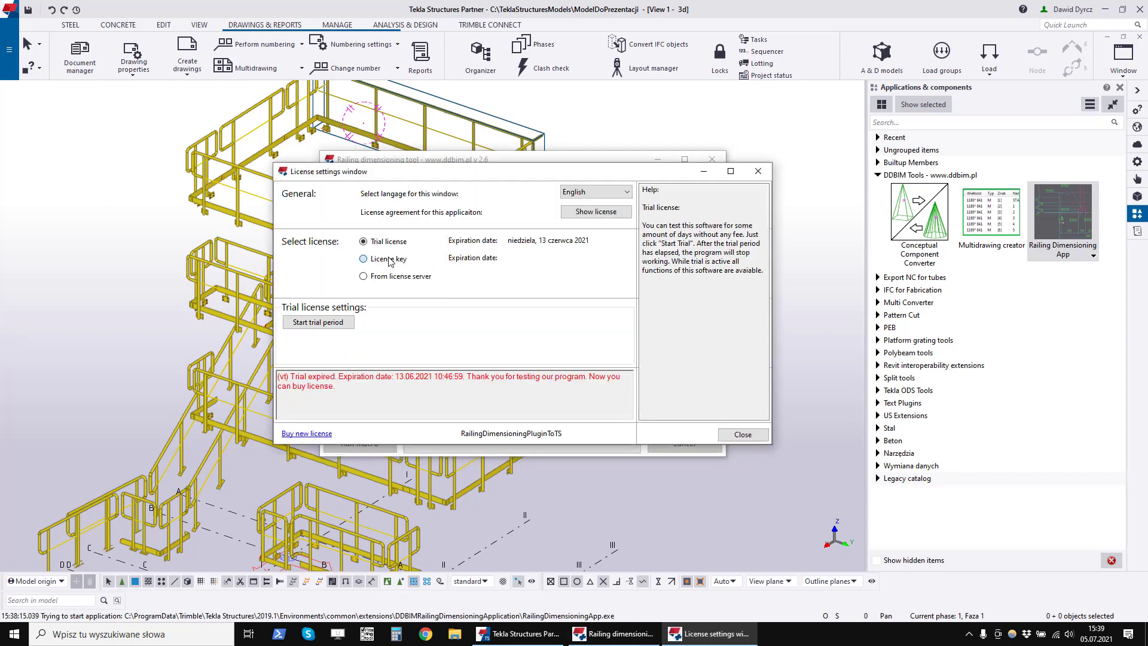
click(390, 259)
click(364, 242)
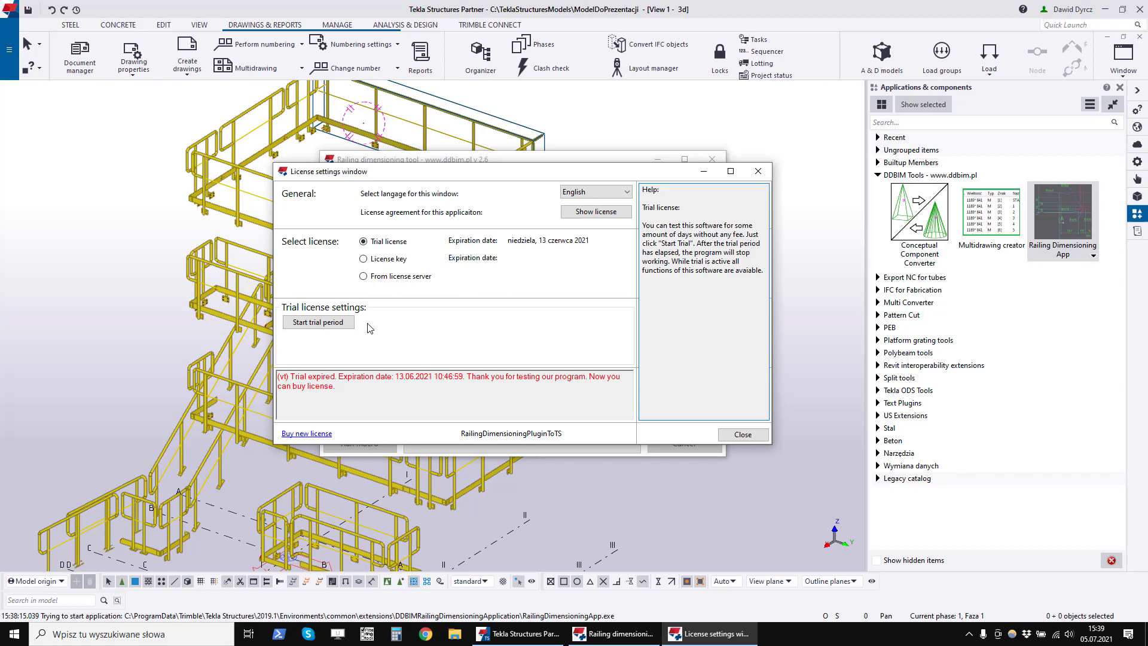
click(318, 322)
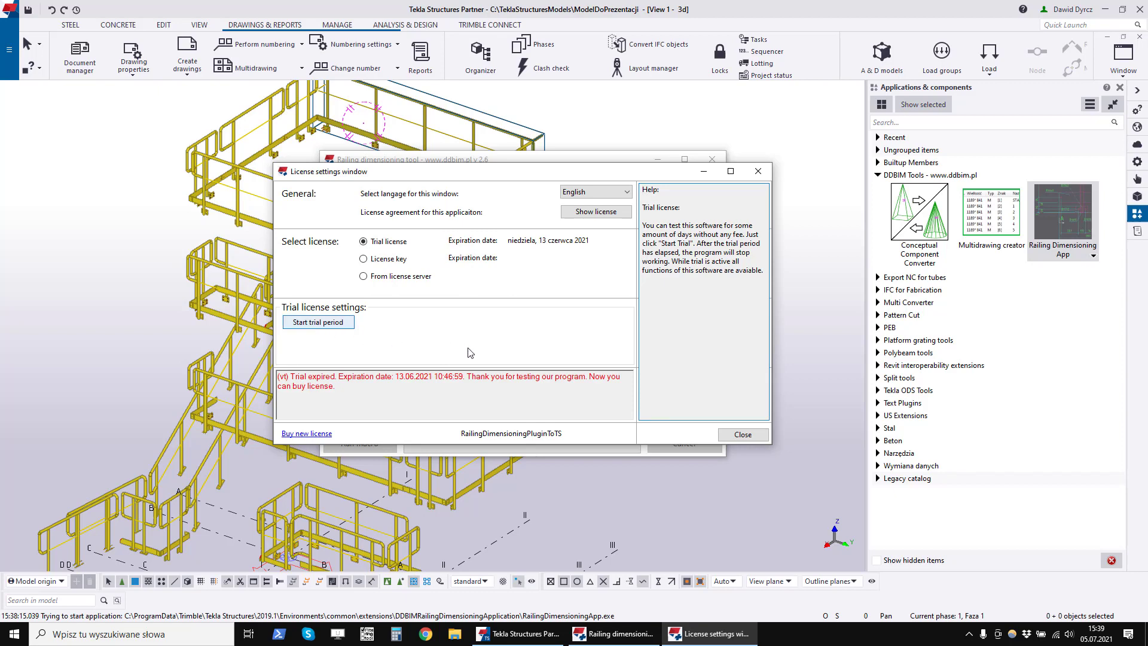
click(601, 354)
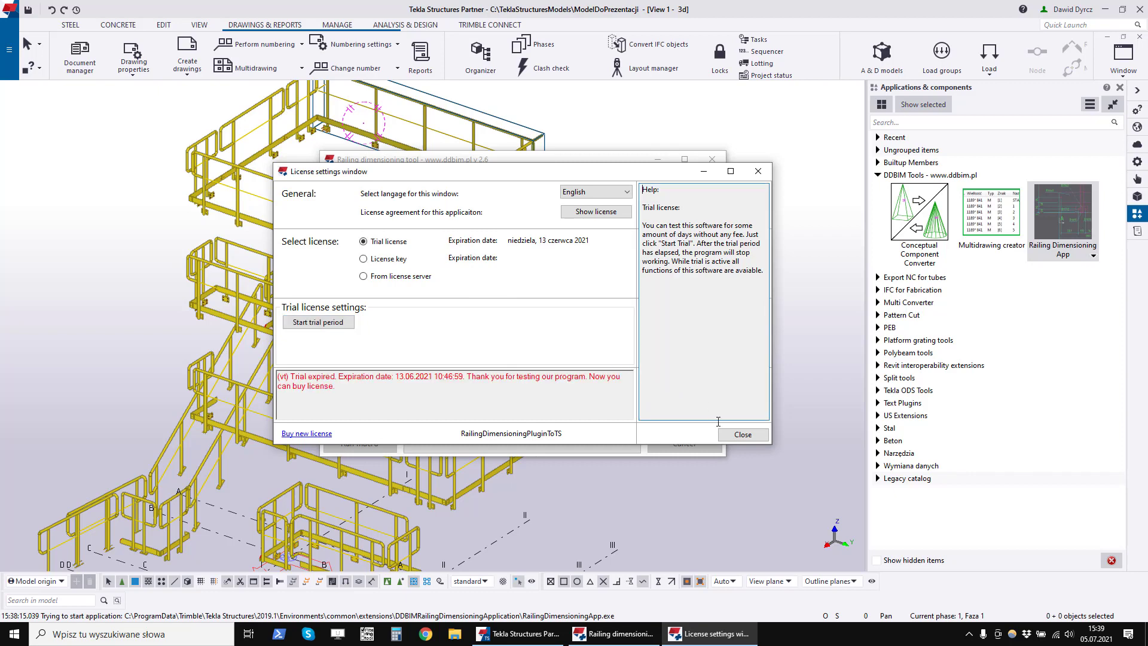
click(741, 435)
drag(623, 161, 647, 164)
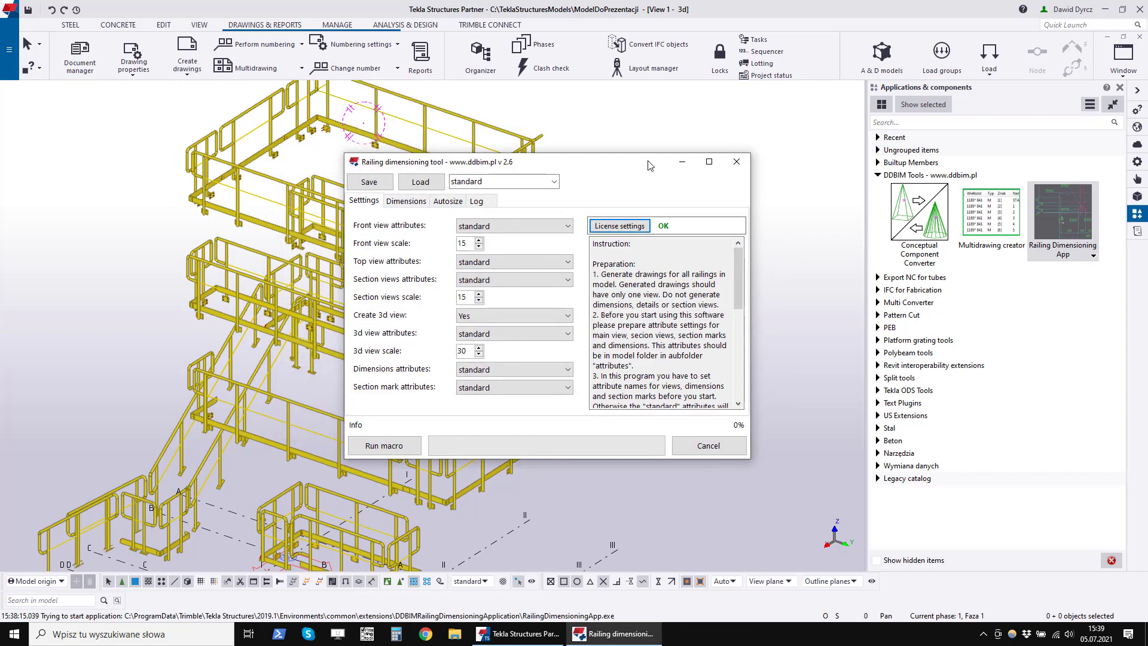